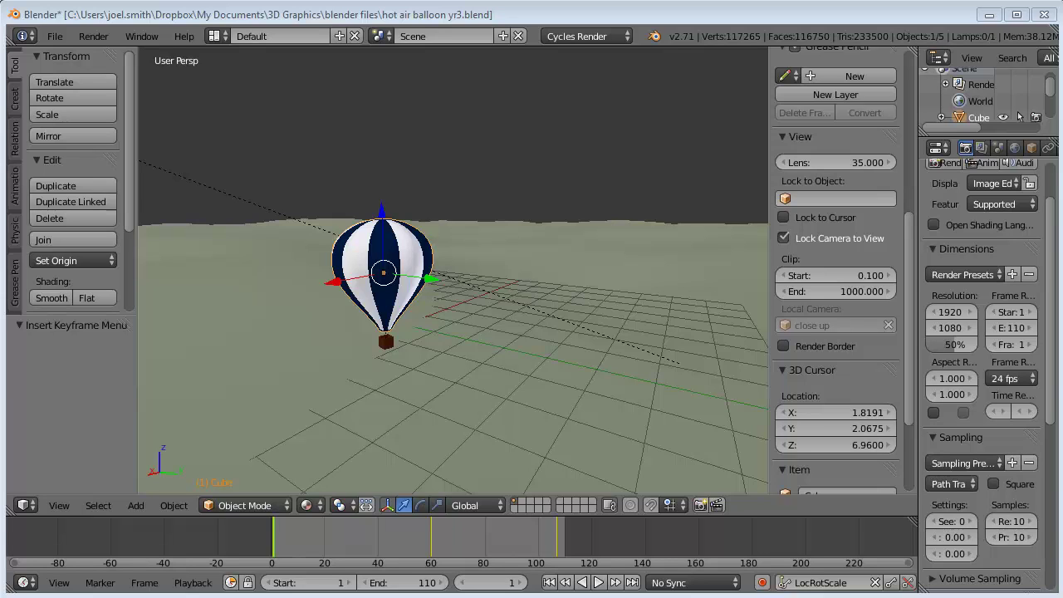
Preview the balloon's rise from frame 4, zoom out, and view the scene through the camera
click(283, 536)
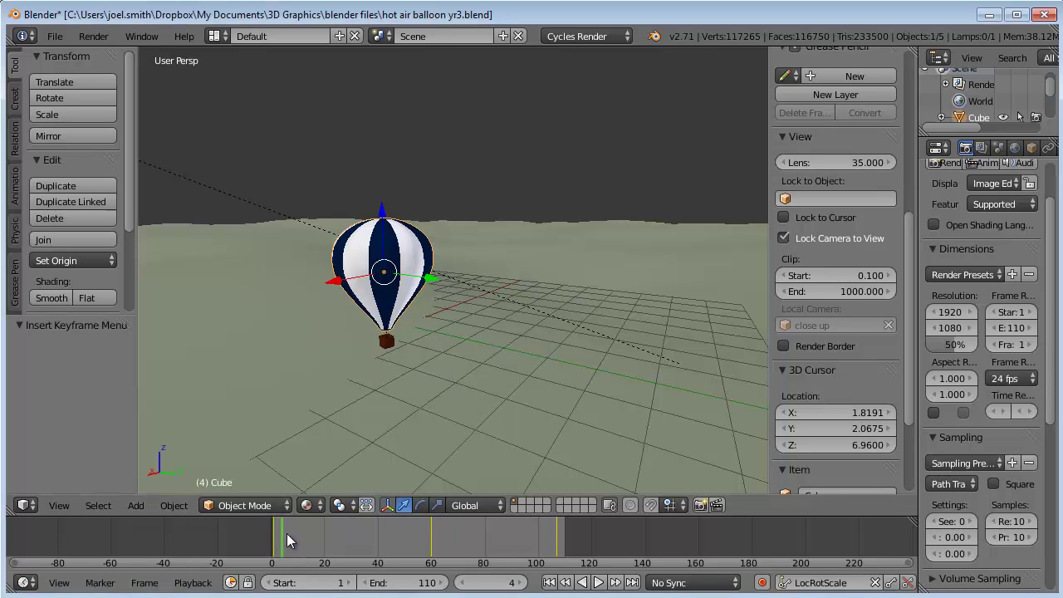
mouse_move(289, 533)
mouse_down()
mouse_move(554, 531)
mouse_move(276, 544)
mouse_up()
scroll(406, 336, down, 4)
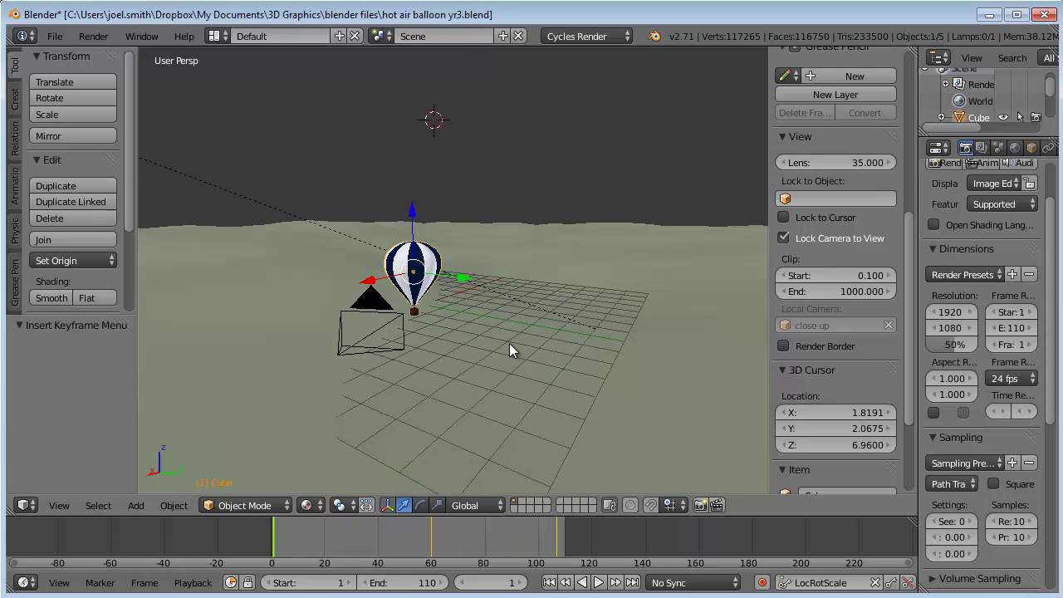
key(KP_0)
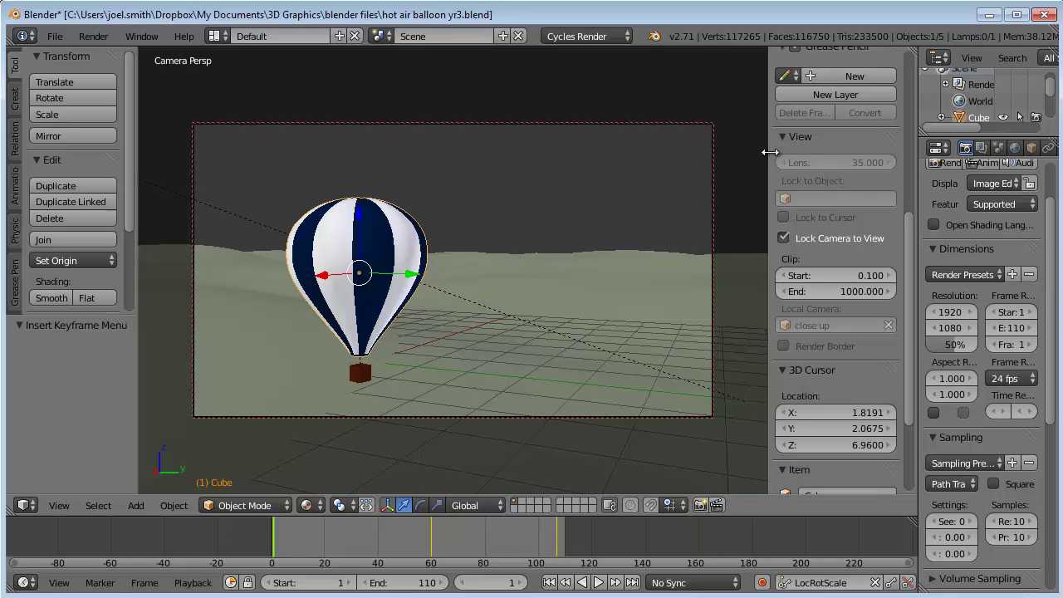
drag(770, 152, 863, 158)
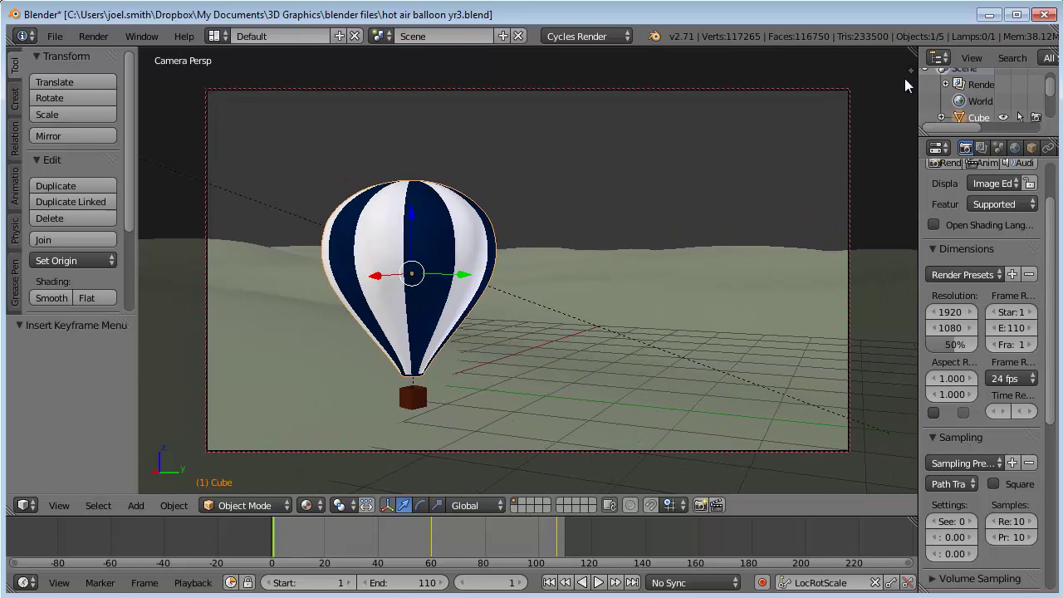
click(911, 71)
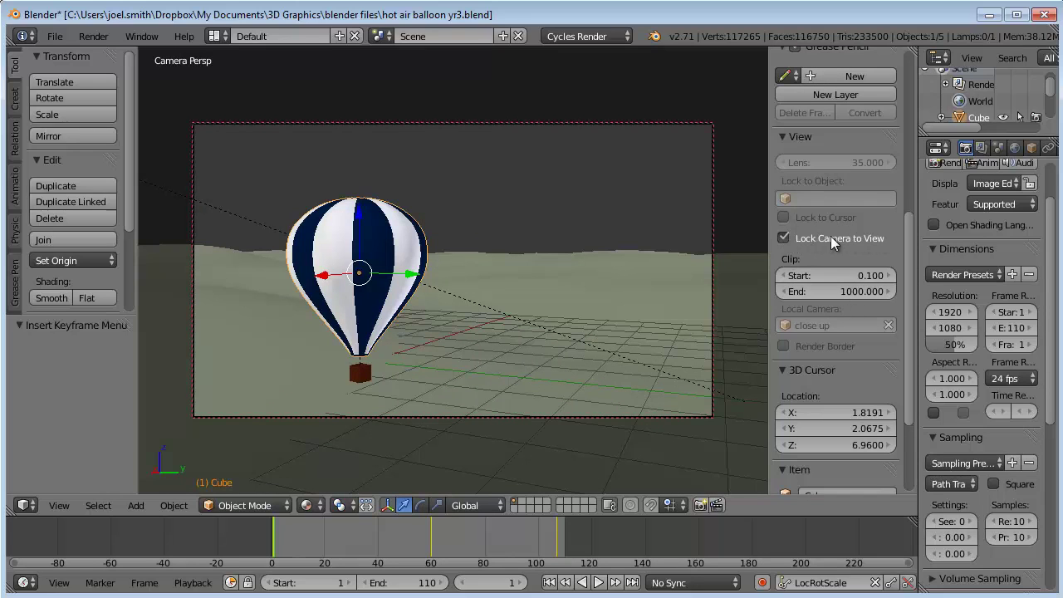
click(784, 238)
click(784, 238)
scroll(398, 317, up, 1)
scroll(398, 318, up, 2)
scroll(398, 318, down, 3)
click(307, 535)
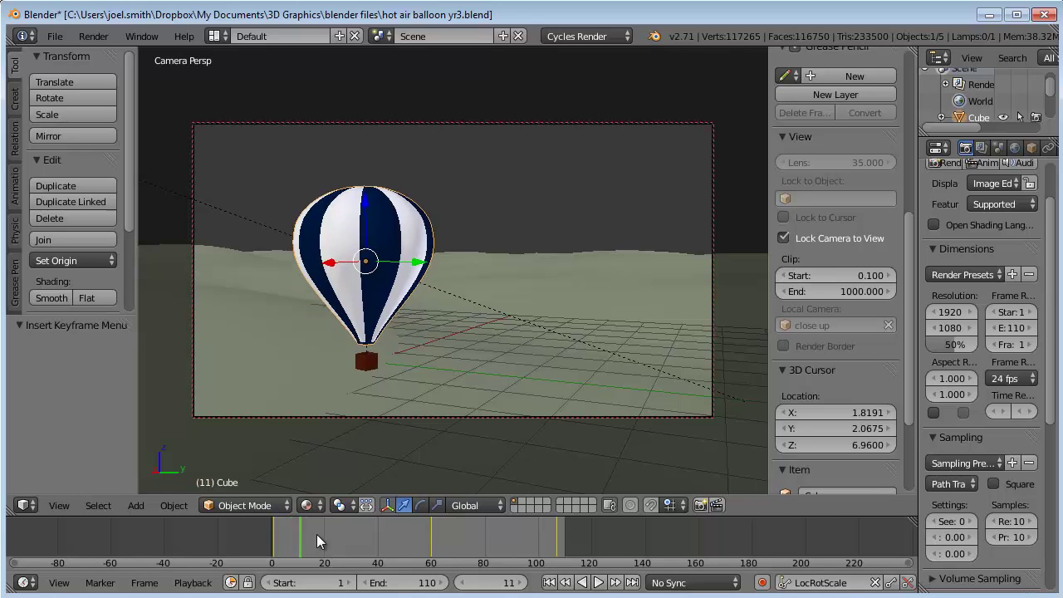
drag(323, 536, 274, 538)
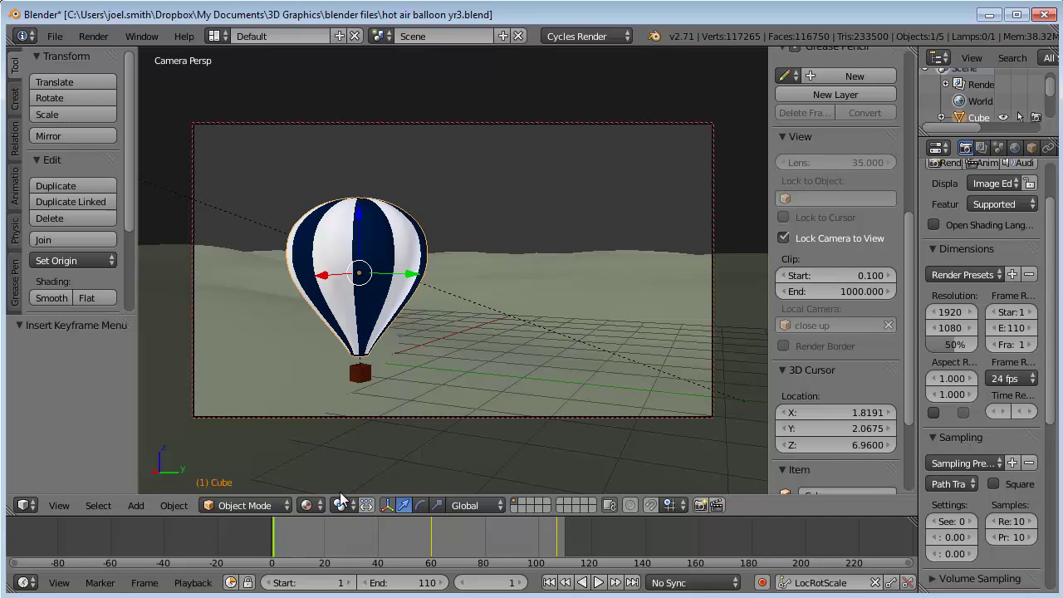
Select the close up camera and return the animation to frame 1
right_click(387, 417)
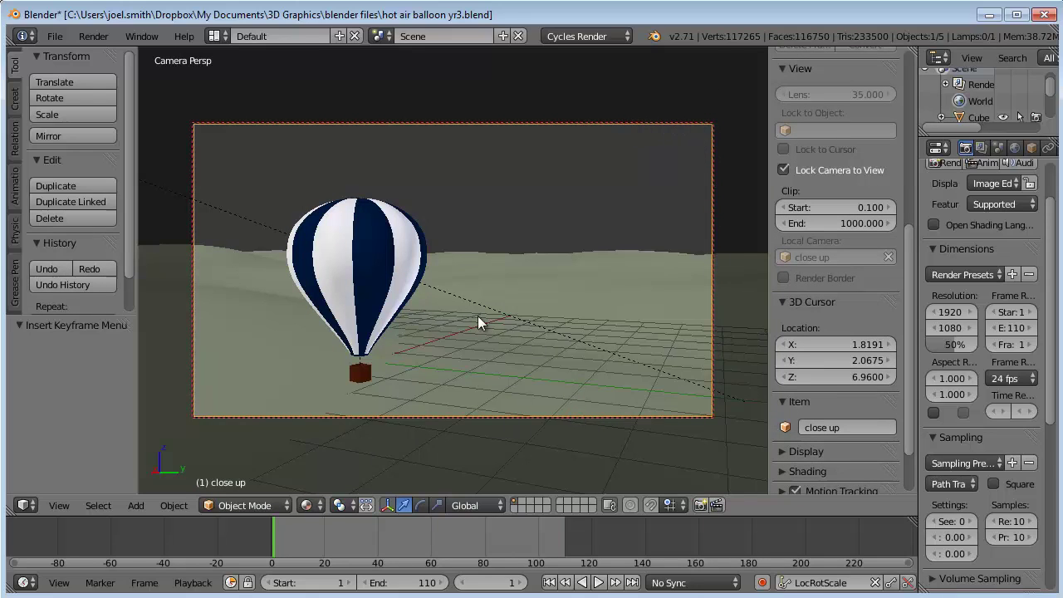
drag(303, 546, 277, 533)
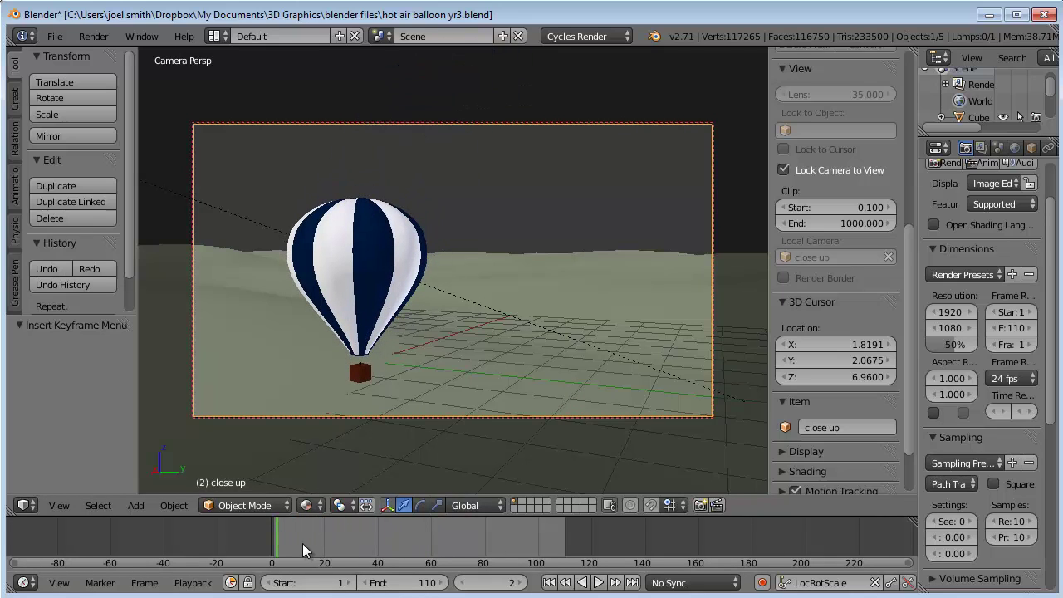
click(463, 583)
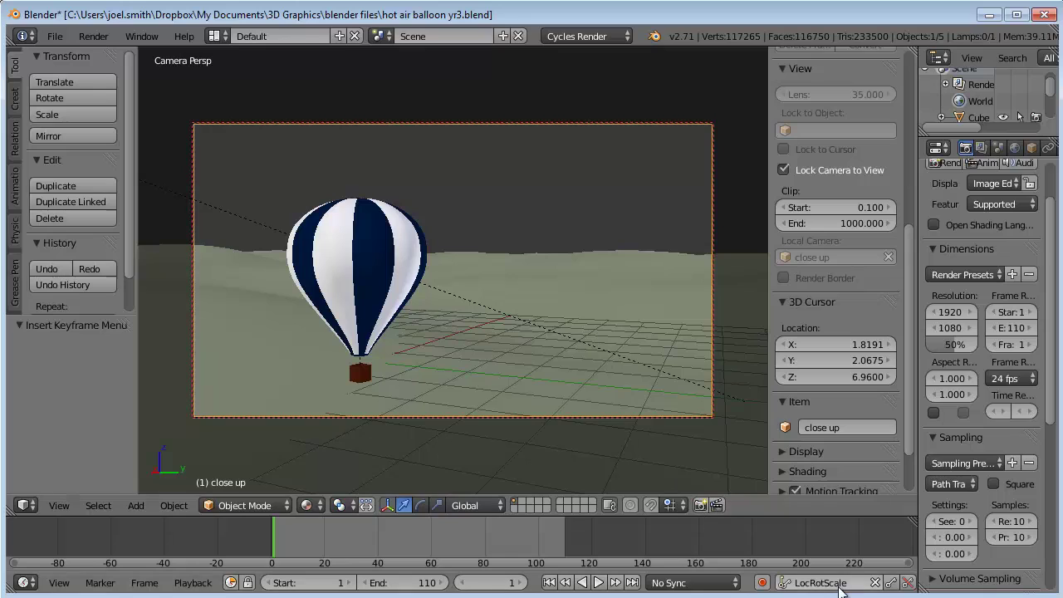
Switch the keying set to LocRotScale and keyframe the close up camera at frame 1
click(874, 582)
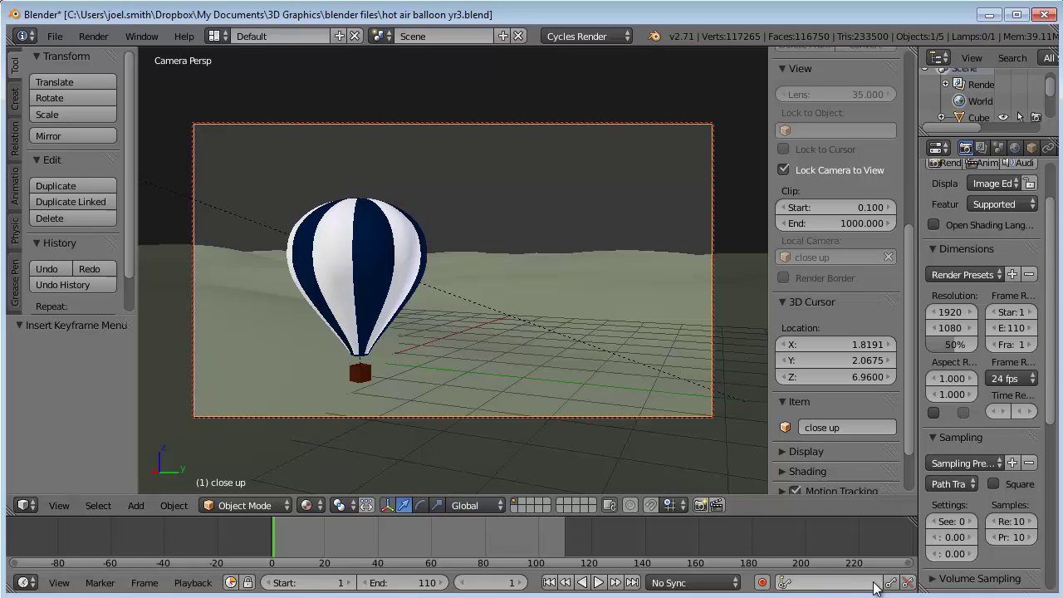
click(809, 582)
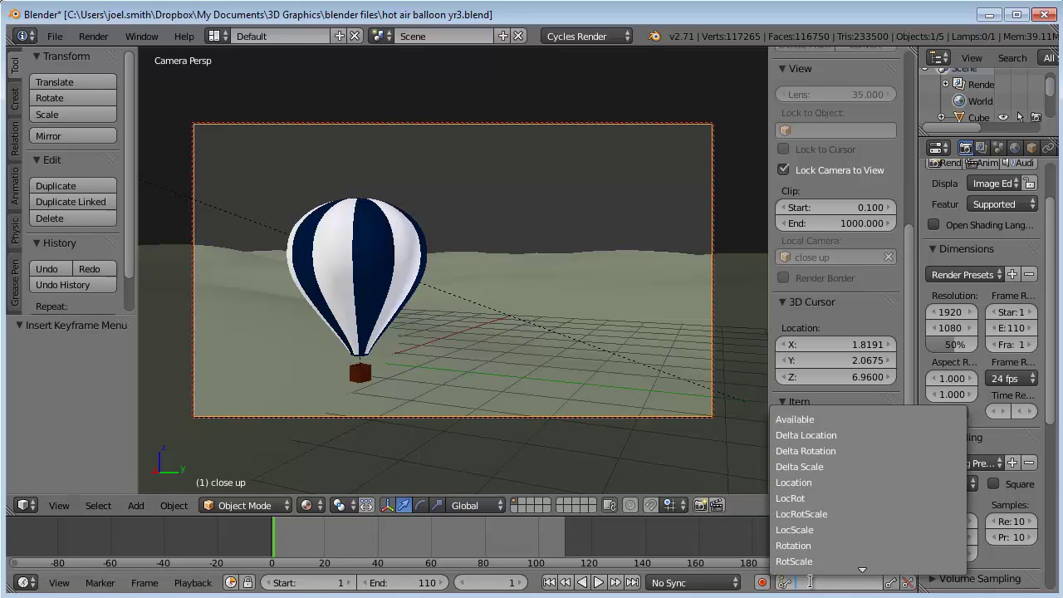
click(807, 514)
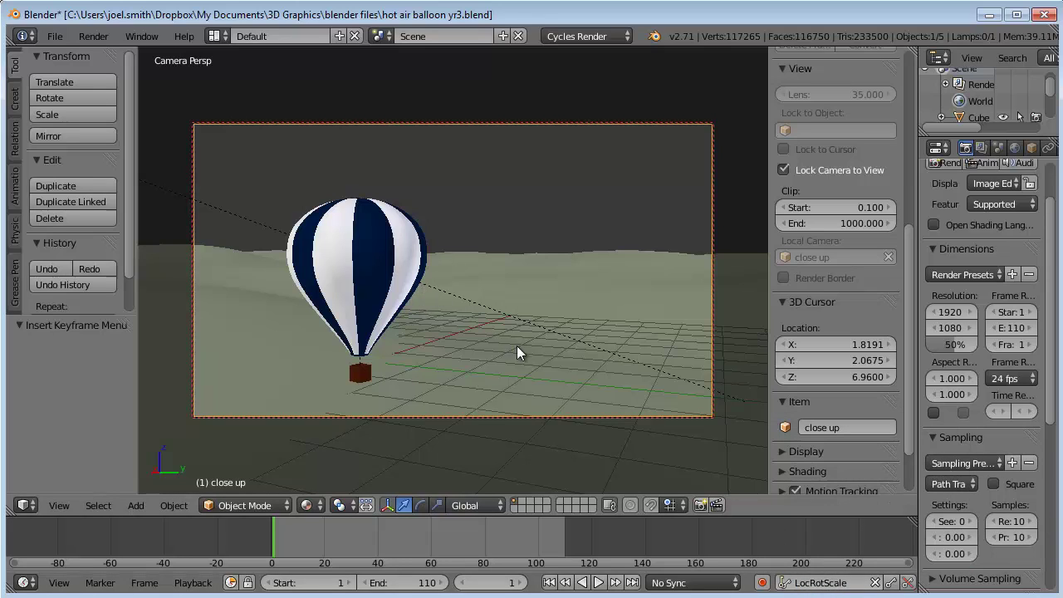
key(i)
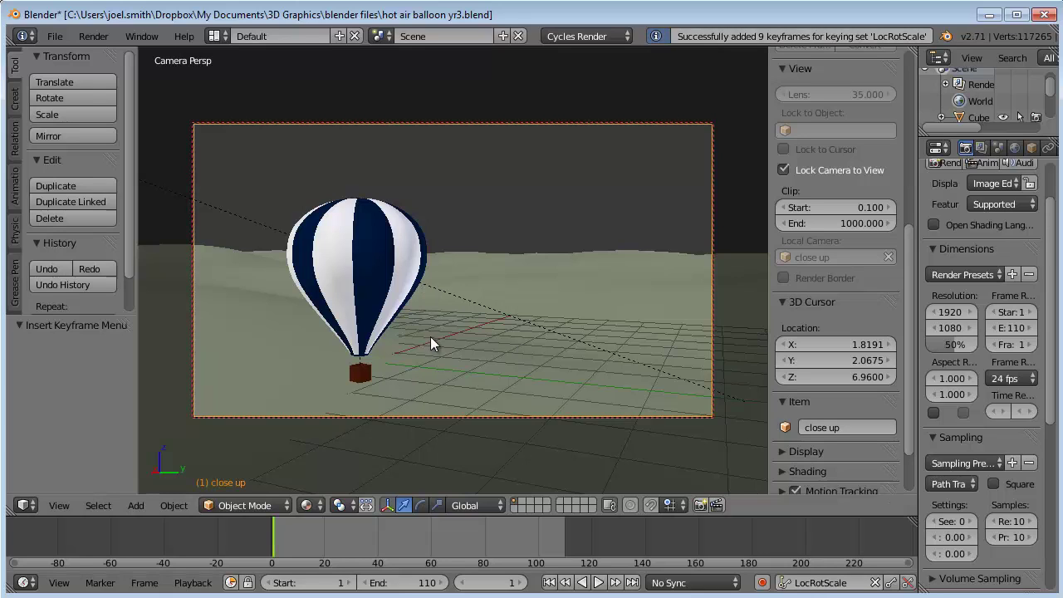
key(ctrl+z)
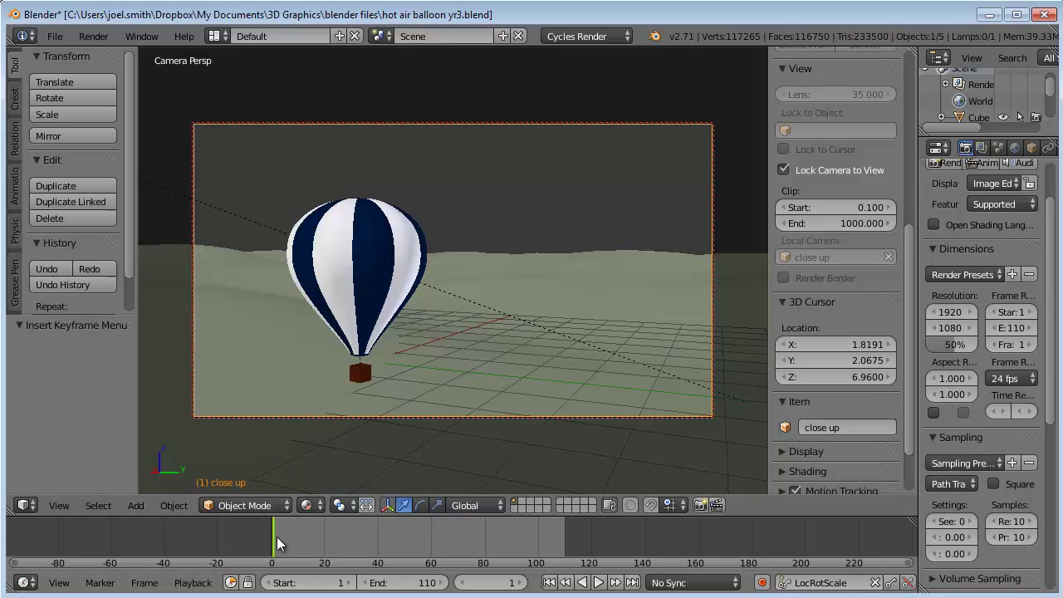
At frame 51, pan the close up camera down below the balloon, keyframe it, and replay
drag(280, 534, 407, 535)
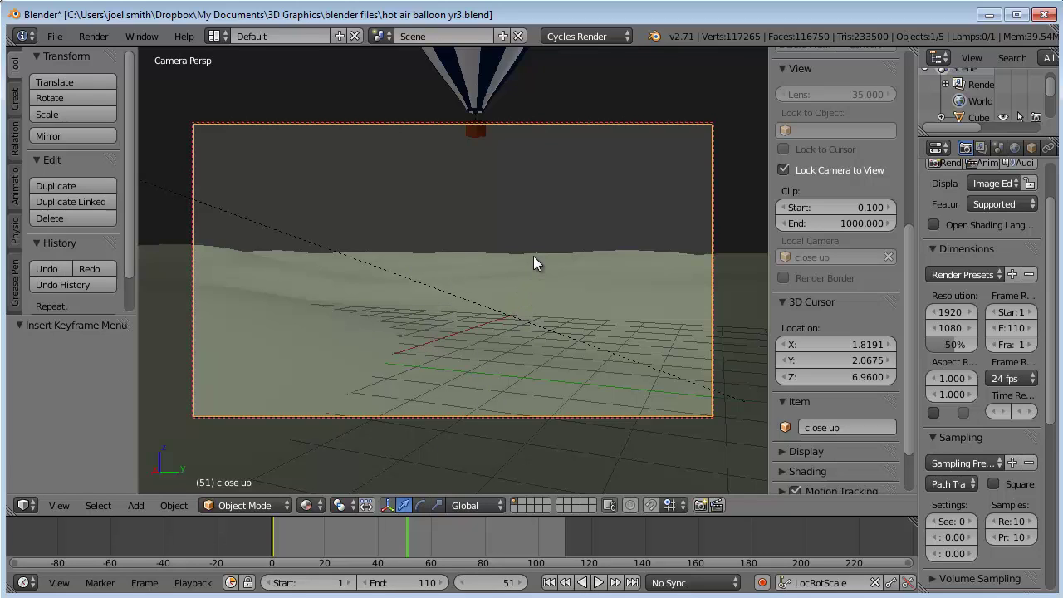
shift+middle_drag(555, 265, 452, 266)
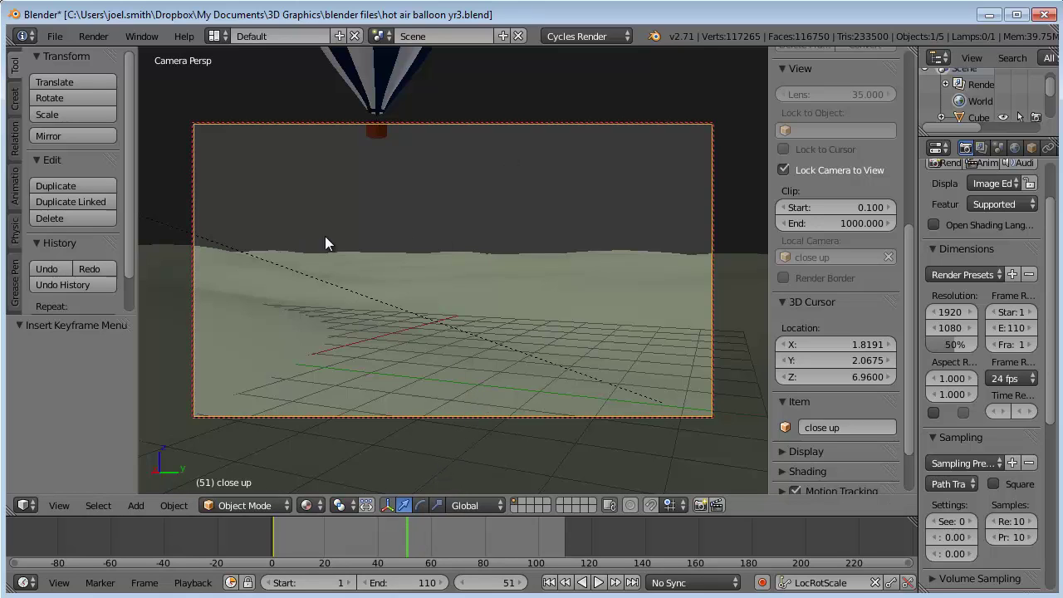
key(i)
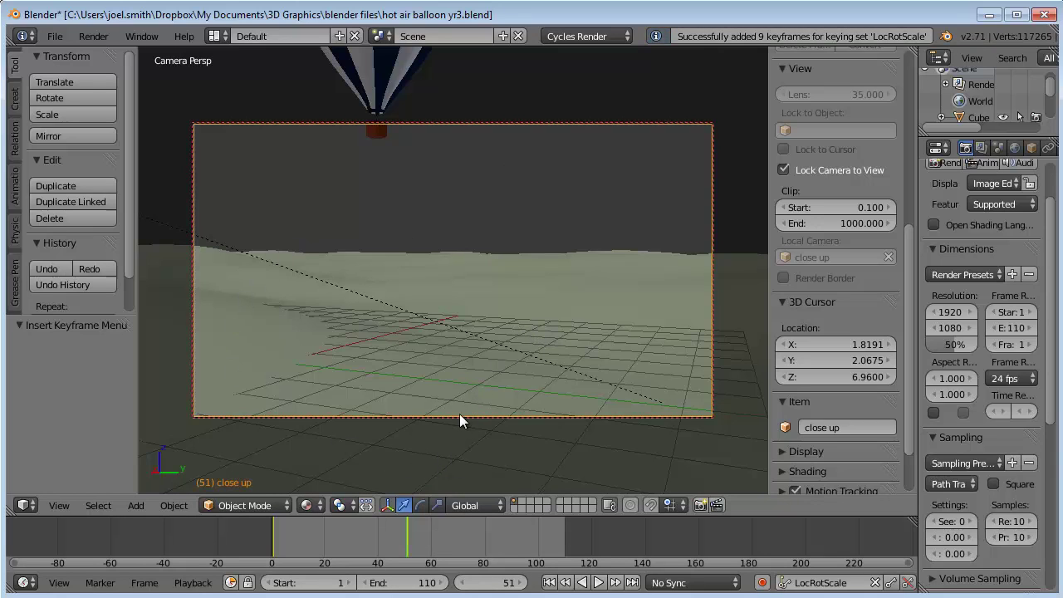
drag(406, 528, 303, 533)
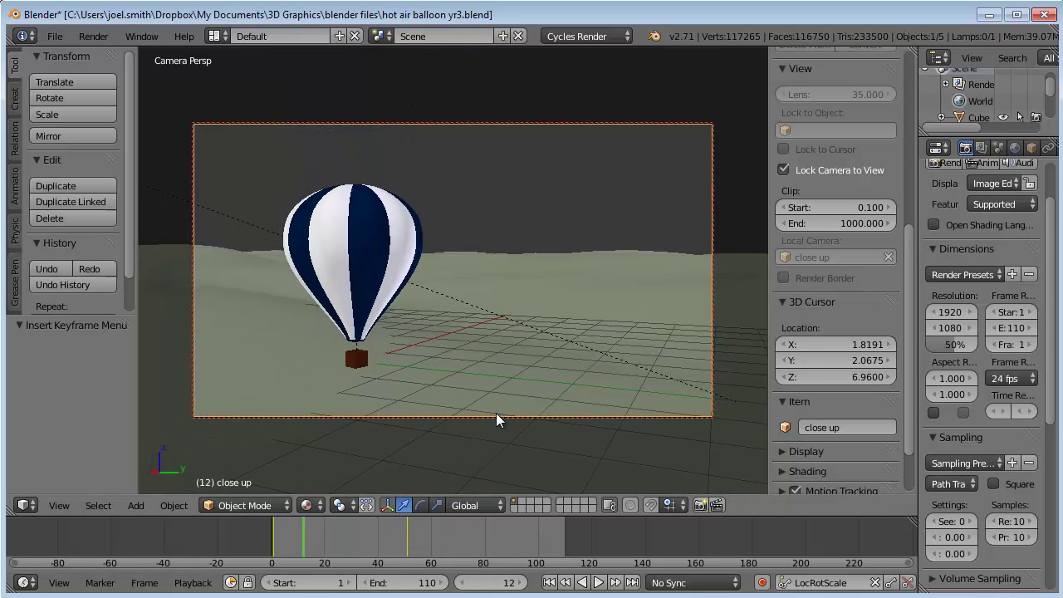
Leave camera view and add a new camera at the 3D cursor
key(KP_0)
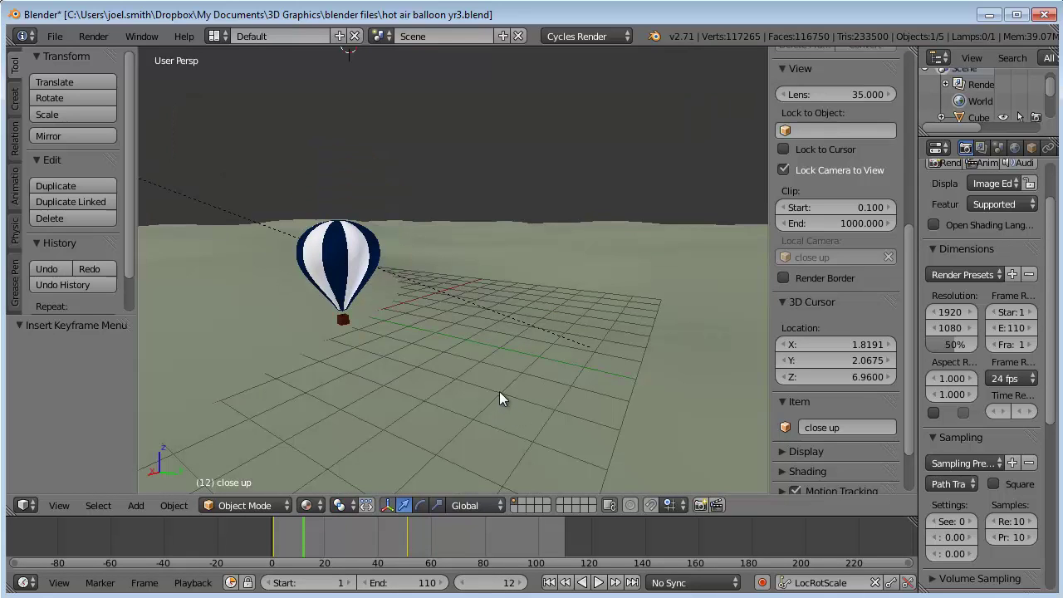
scroll(483, 358, down, 5)
middle_drag(441, 327, 444, 361)
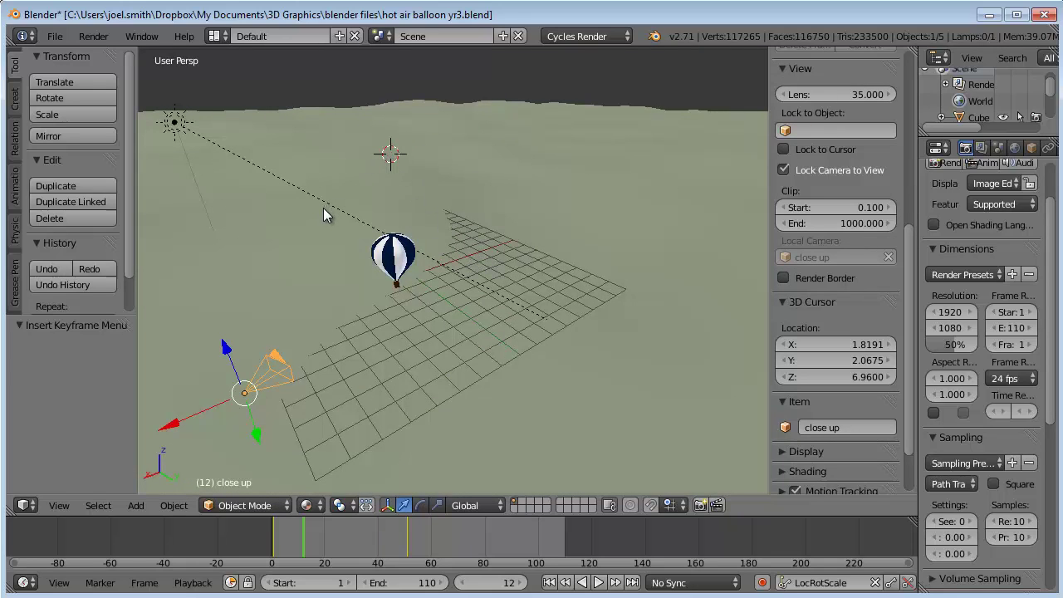
key(shift+a)
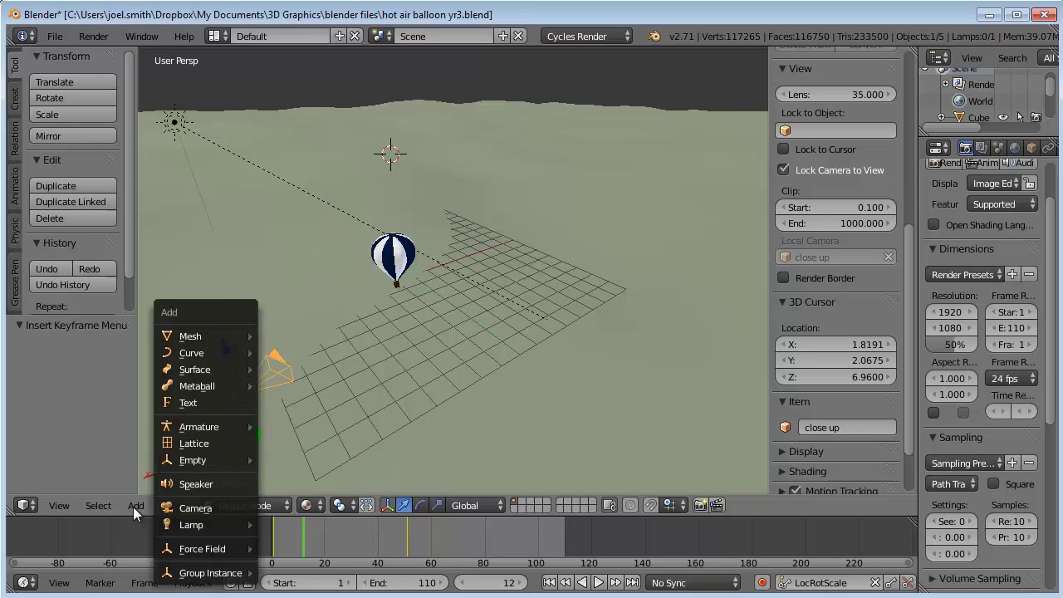
click(199, 514)
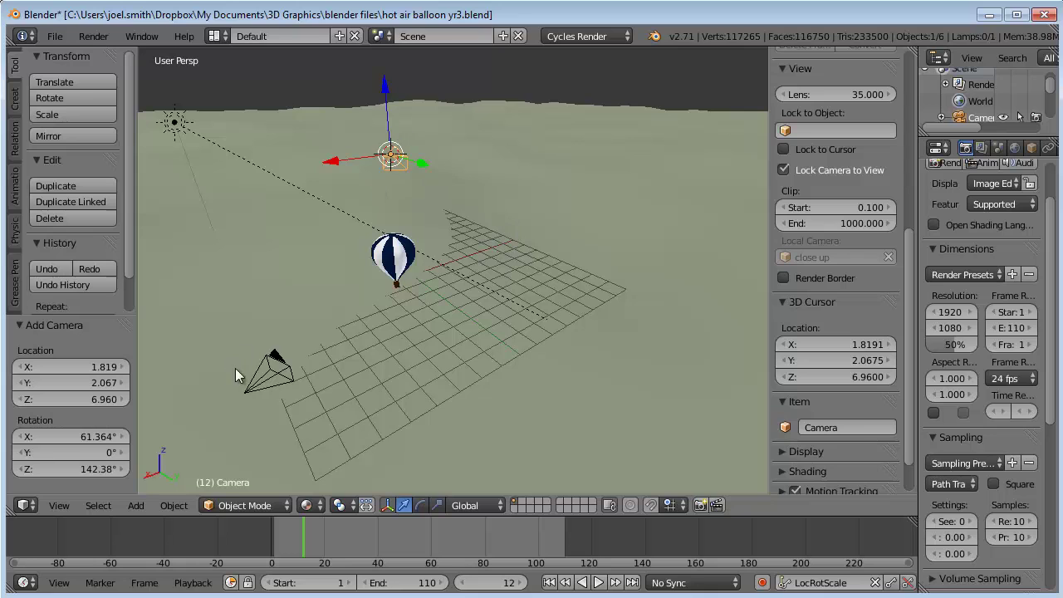
Inspect the new camera from several angles, then disable Lock Camera to View and close the sidebar
middle_drag(367, 381, 448, 259)
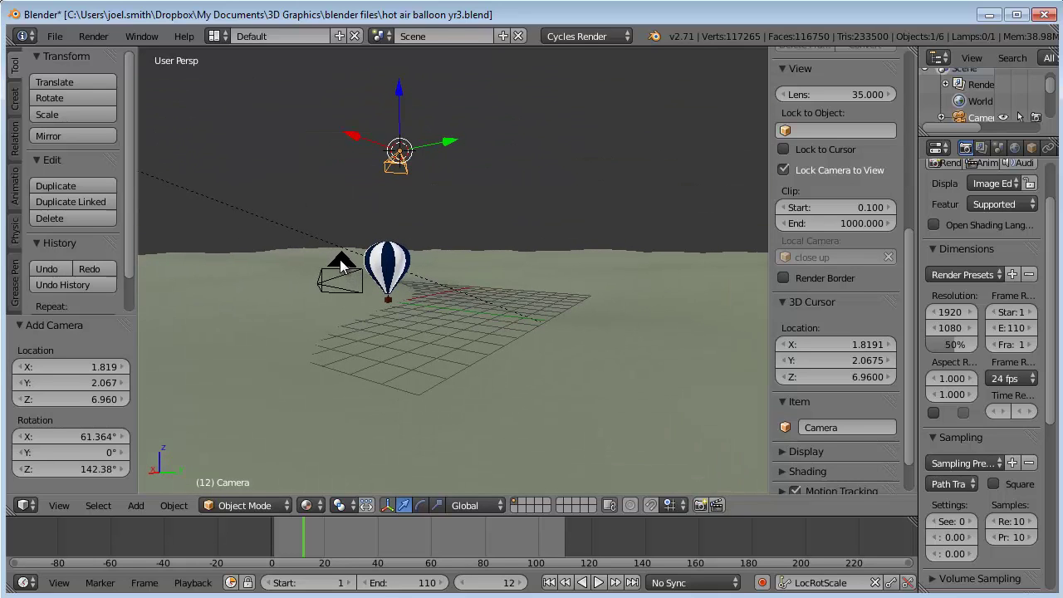
middle_drag(479, 178, 332, 239)
middle_drag(448, 162, 397, 184)
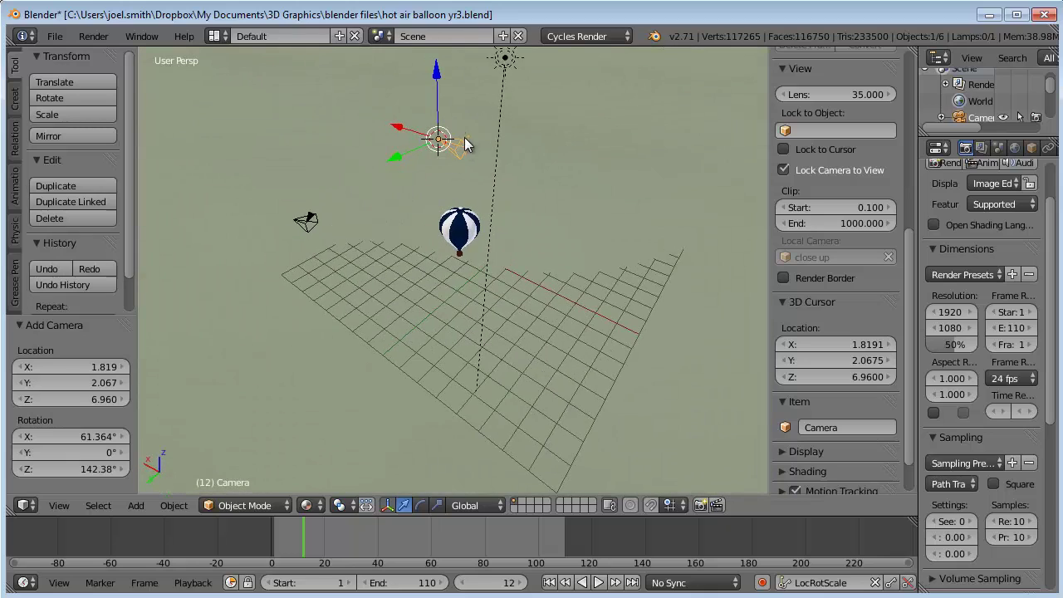
middle_drag(451, 147, 501, 180)
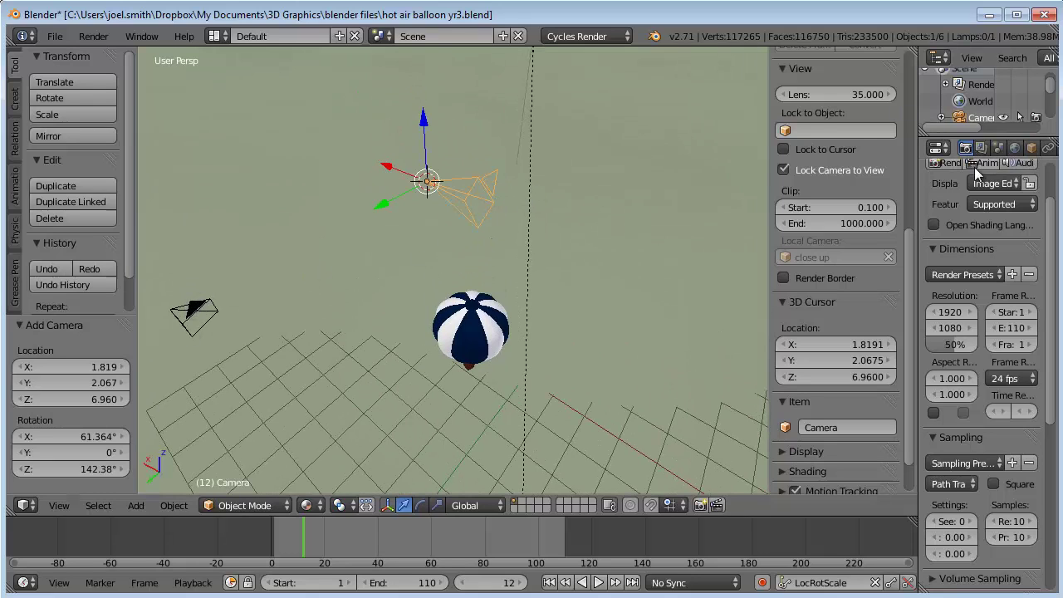
click(783, 169)
drag(768, 163, 925, 148)
scroll(1027, 152, down, 2)
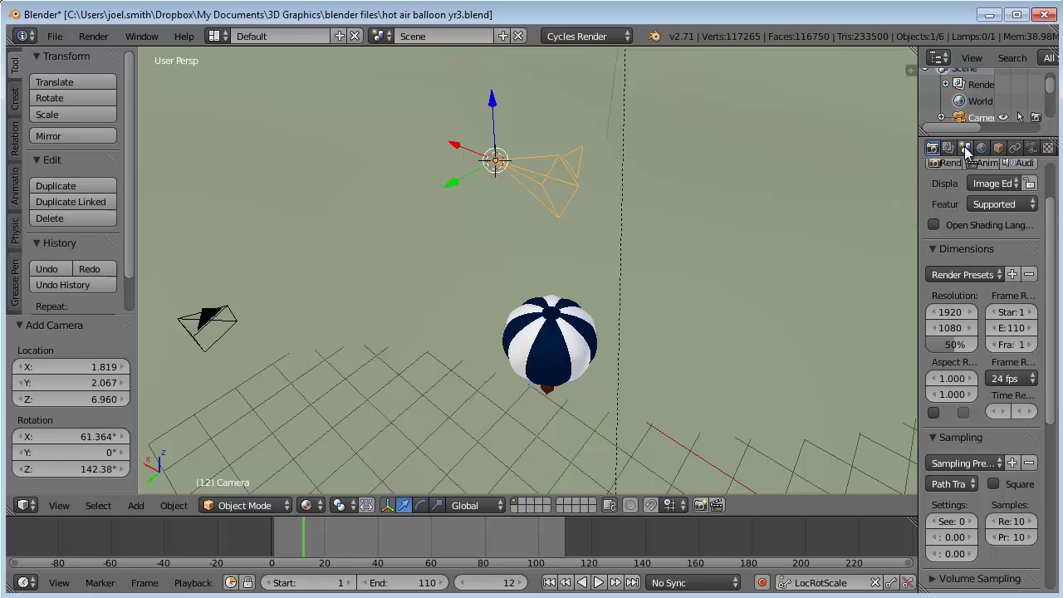
Choose 'Camera' as the scene camera in Scene properties and look through it
click(966, 150)
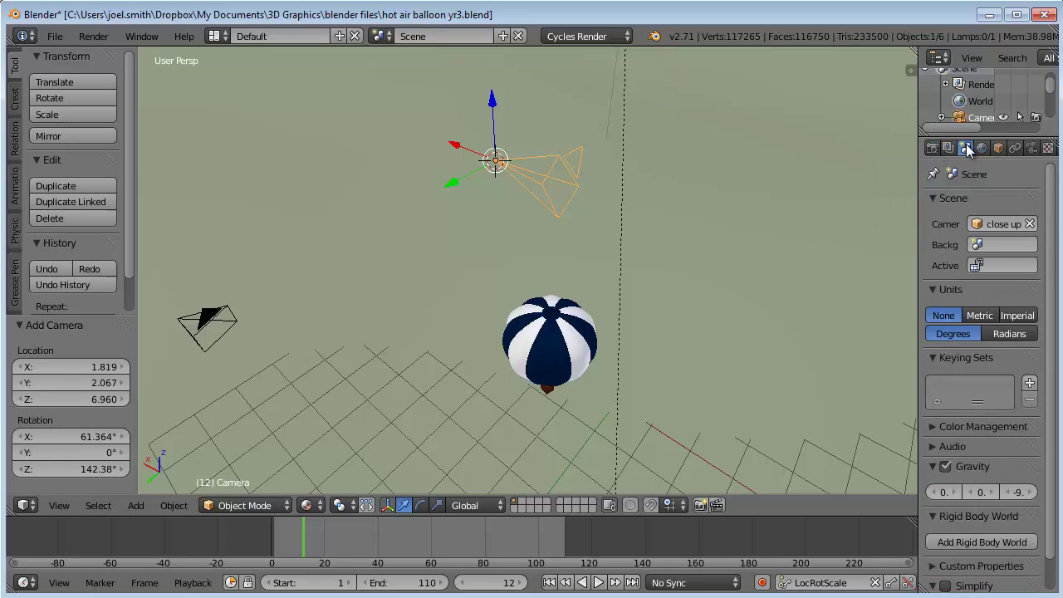
click(1011, 225)
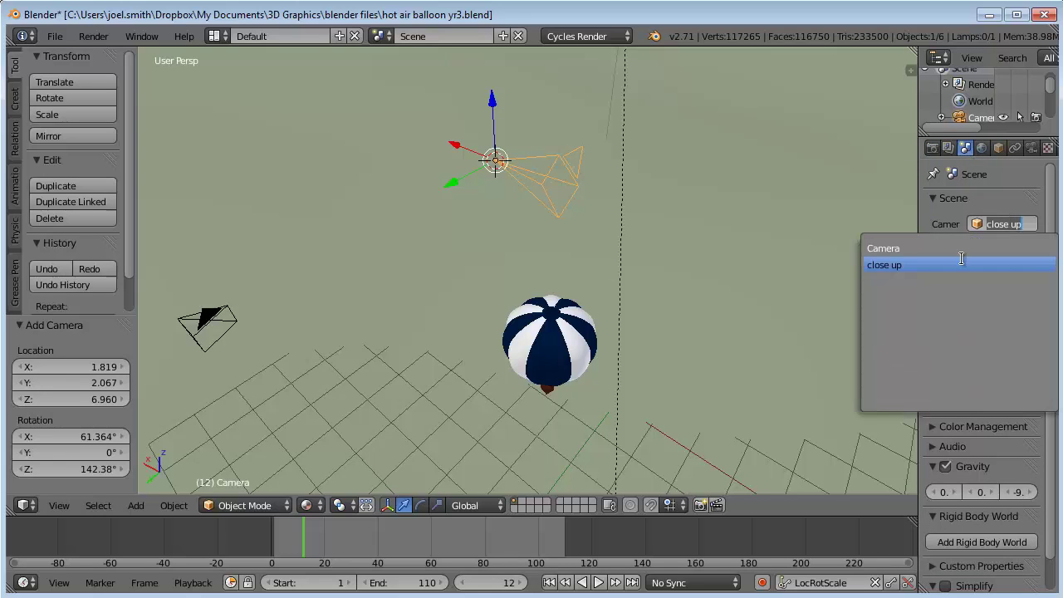
click(899, 249)
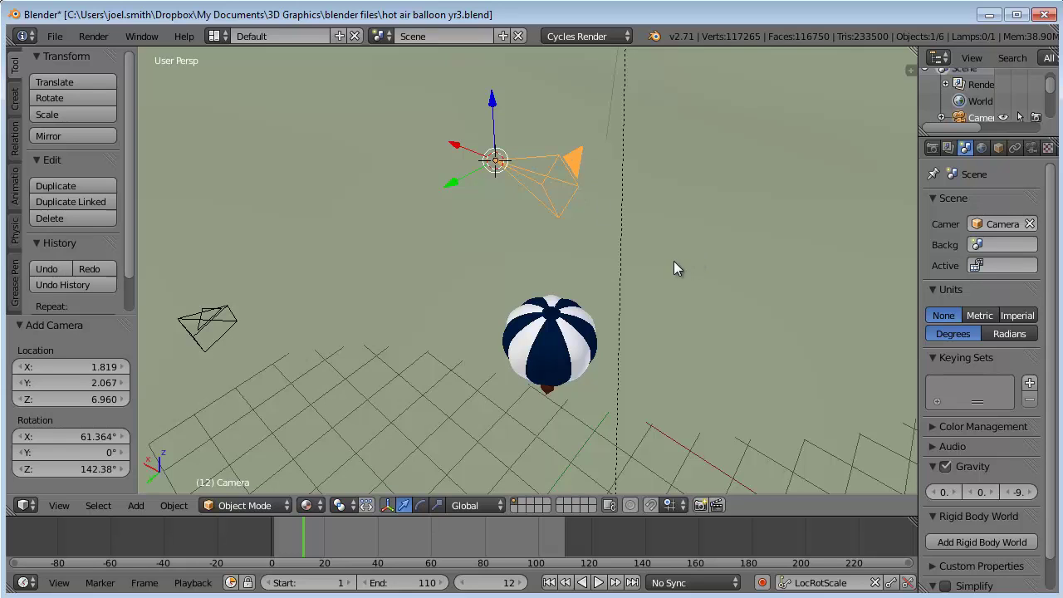
key(KP_0)
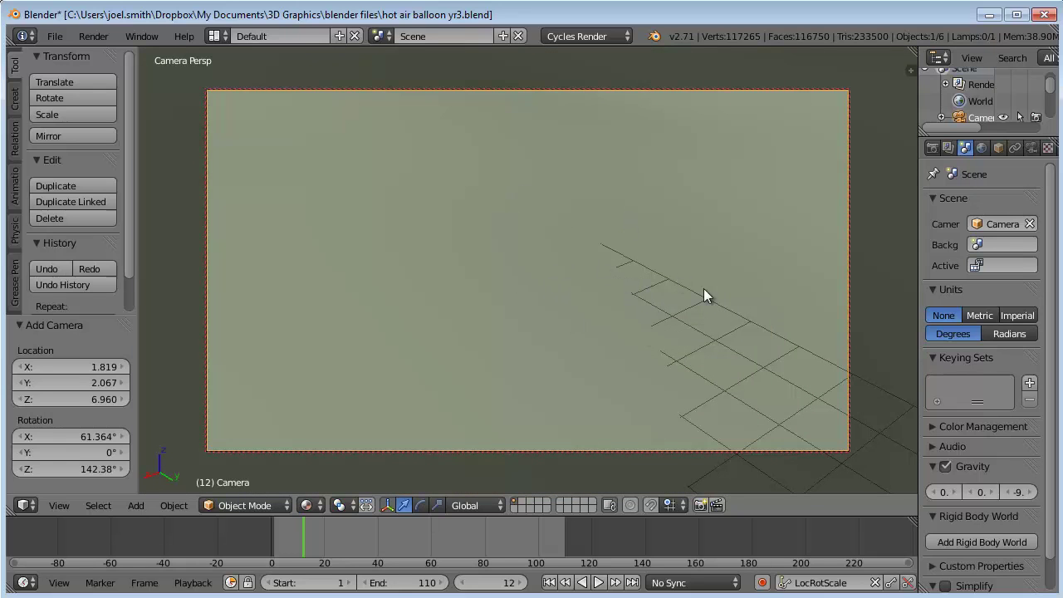
Enable Lock Camera to View and try framing the balloon with Camera, undoing the last attempt
click(910, 71)
click(783, 171)
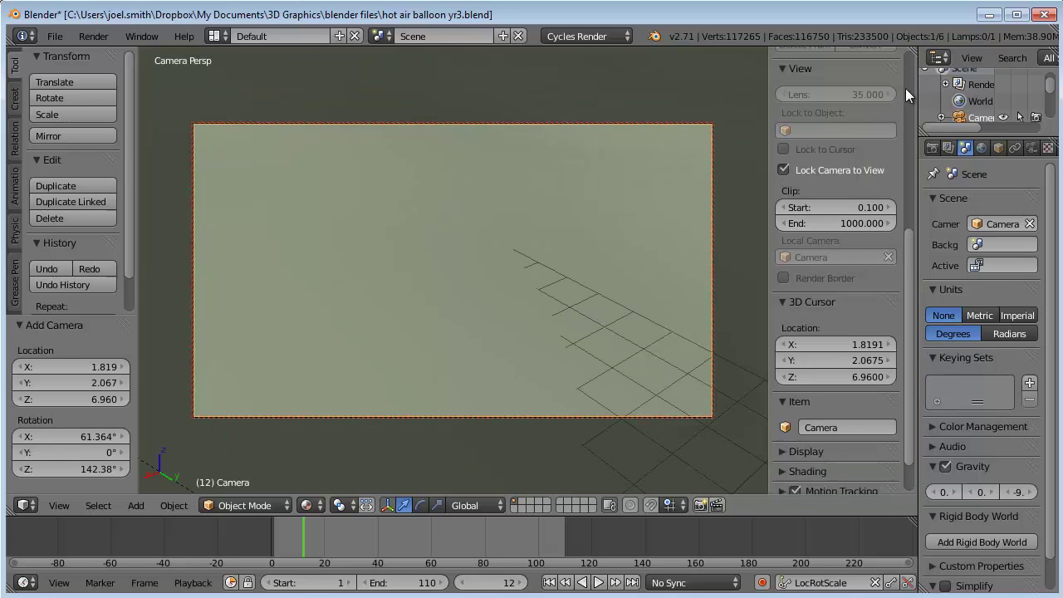
key(n)
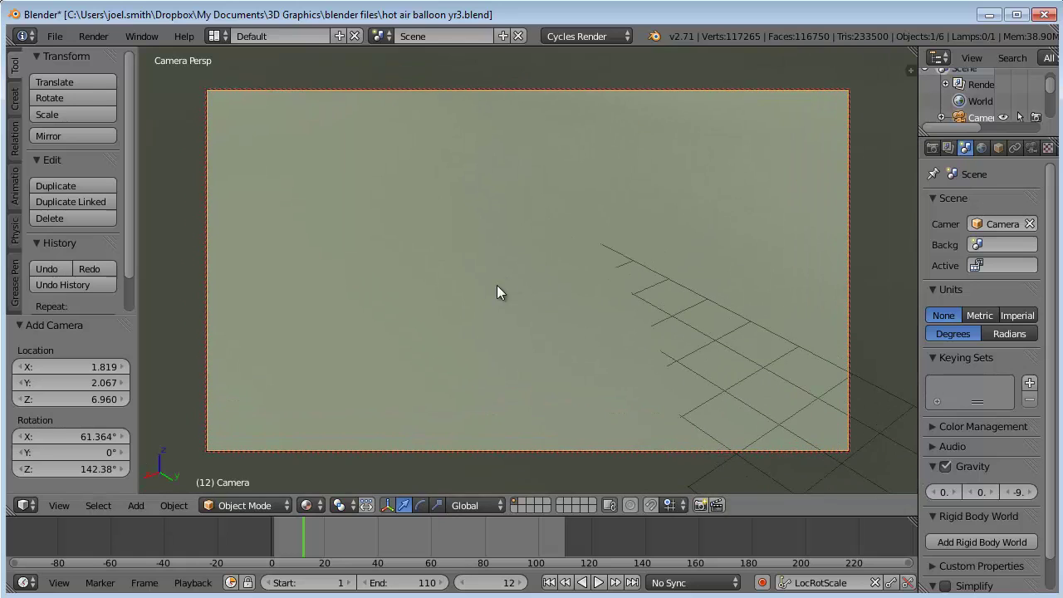
scroll(499, 293, down, 8)
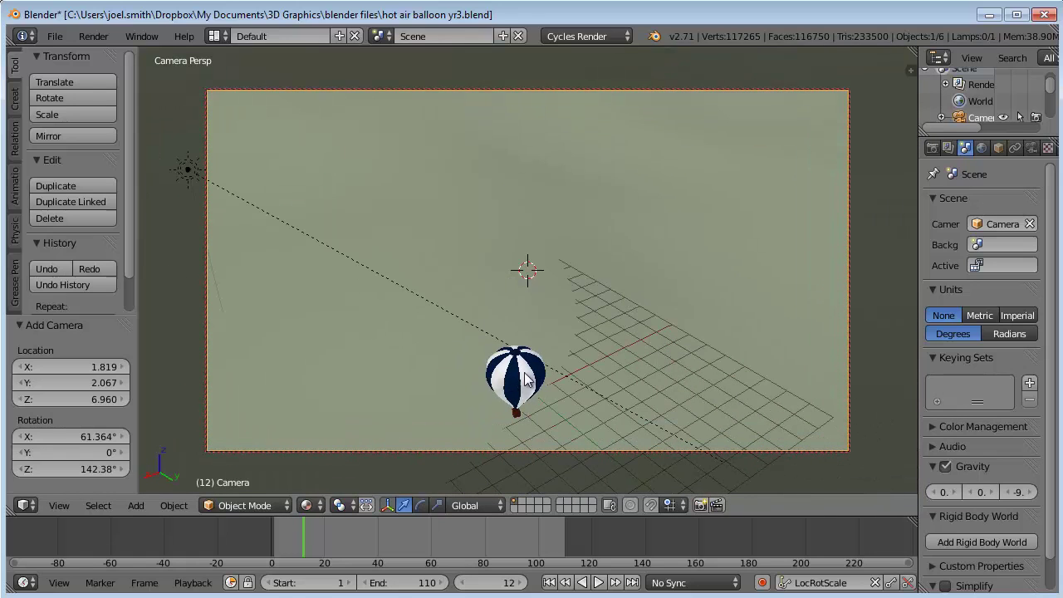
middle_drag(538, 377, 592, 225)
scroll(506, 253, up, 4)
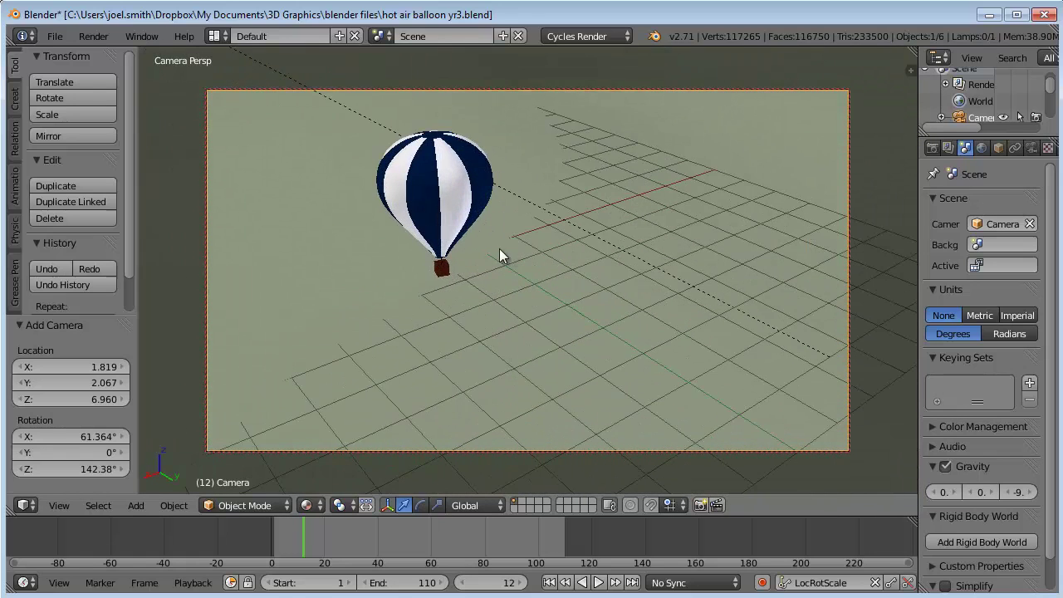
middle_drag(496, 255, 585, 264)
scroll(506, 319, up, 6)
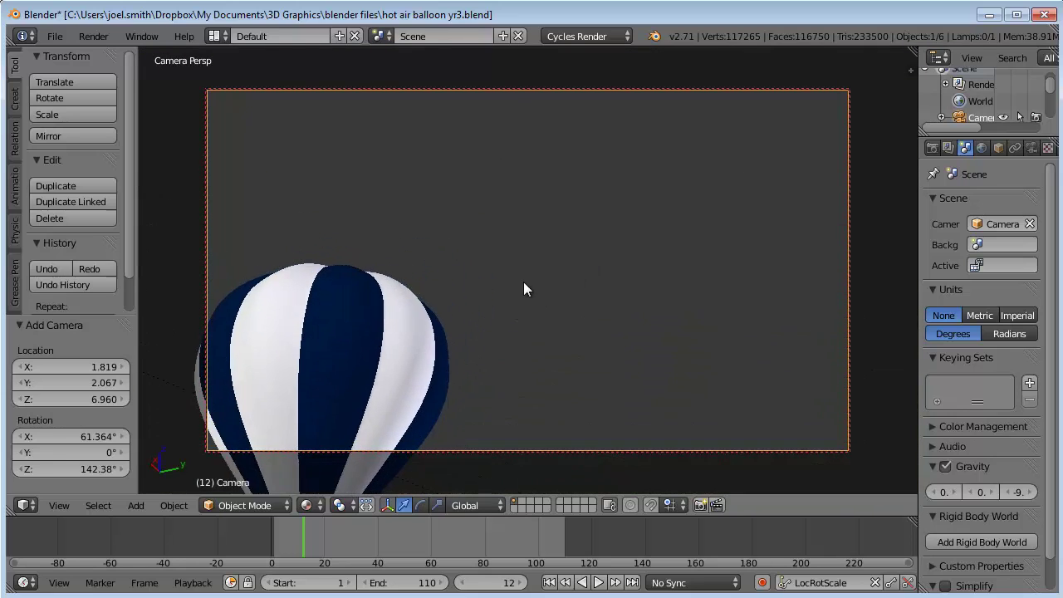
middle_drag(523, 288, 654, 254)
key(ctrl+z)
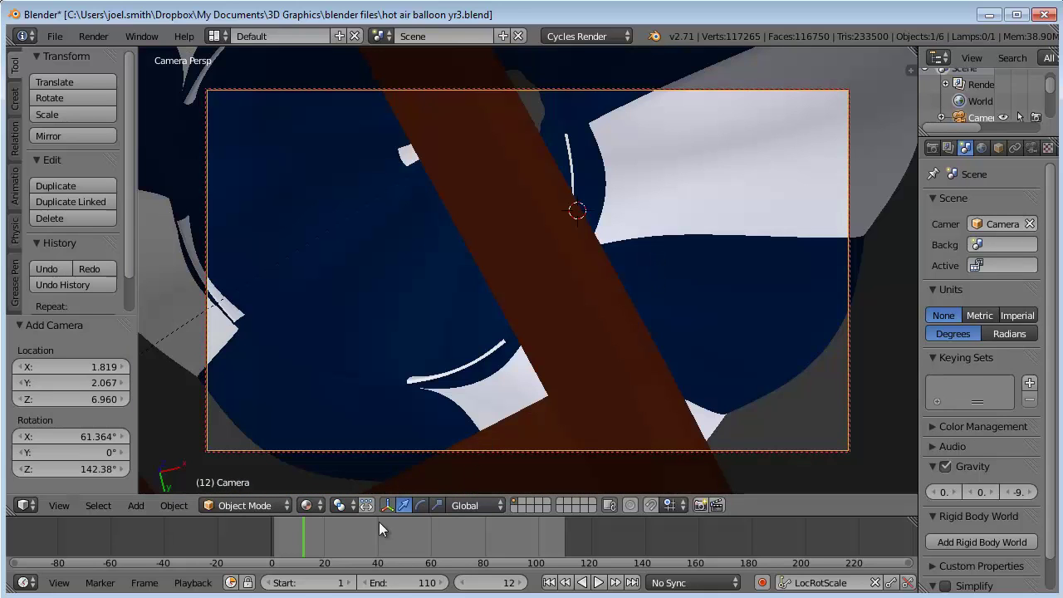
Near frame 48, aim Camera up to centre the balloon from below, then settle on frame 50
drag(317, 529, 405, 525)
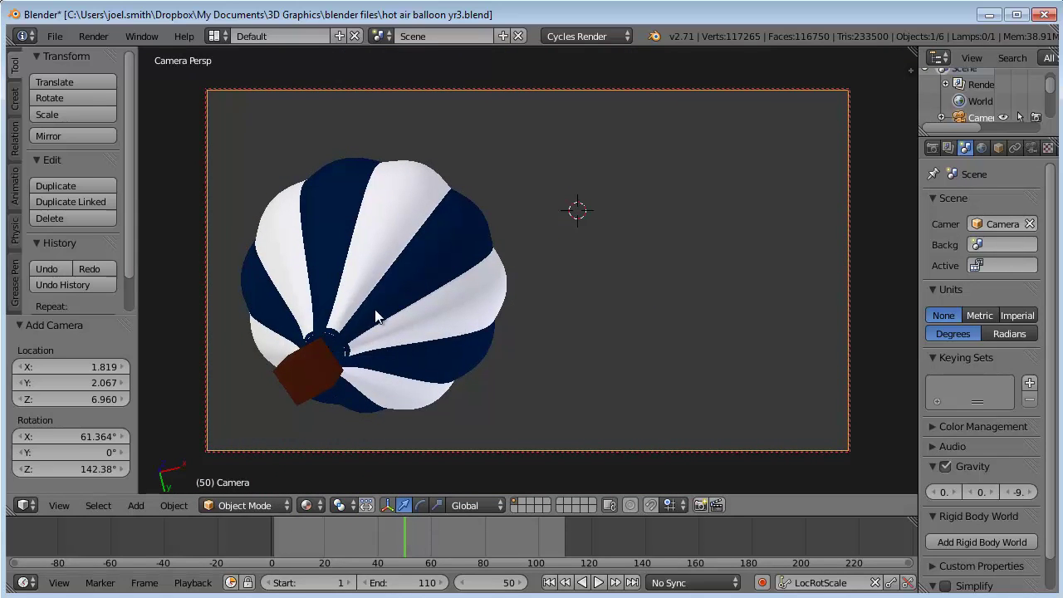
middle_drag(394, 309, 690, 191)
mouse_move(406, 540)
mouse_down()
mouse_move(559, 531)
mouse_move(405, 537)
mouse_up()
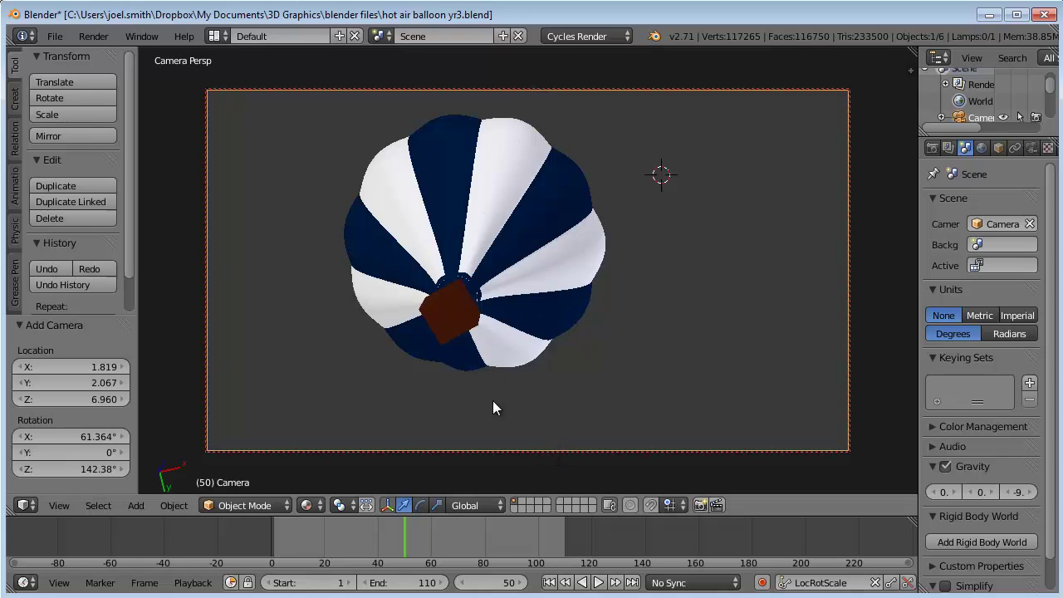
click(289, 543)
drag(289, 542, 404, 537)
In free perspective, select the close up camera and set the animation to frame 1
key(KP_0)
scroll(467, 318, down, 5)
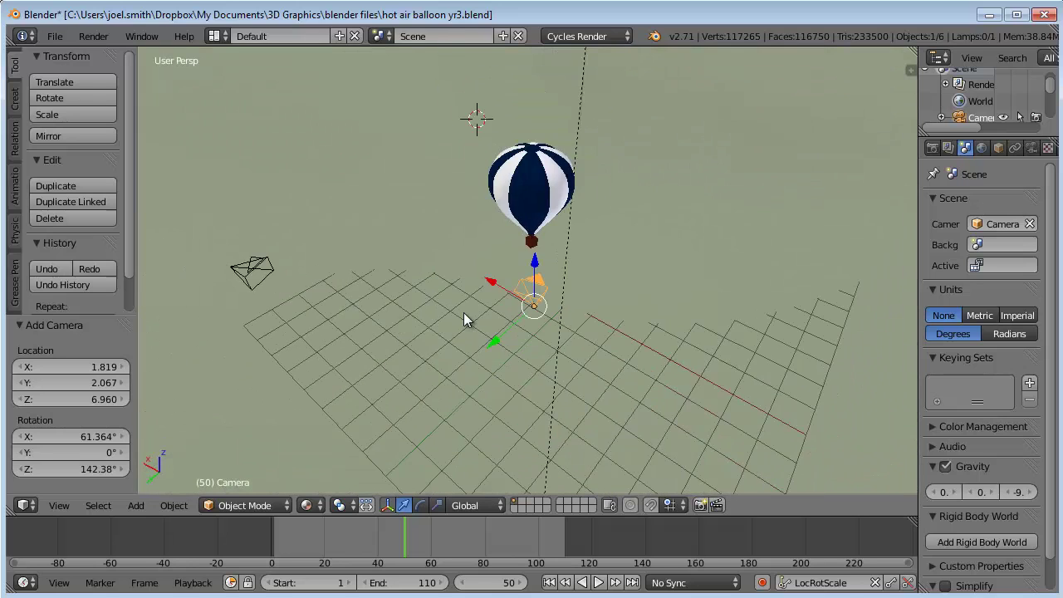
scroll(463, 314, down, 3)
scroll(463, 314, up, 3)
click(316, 530)
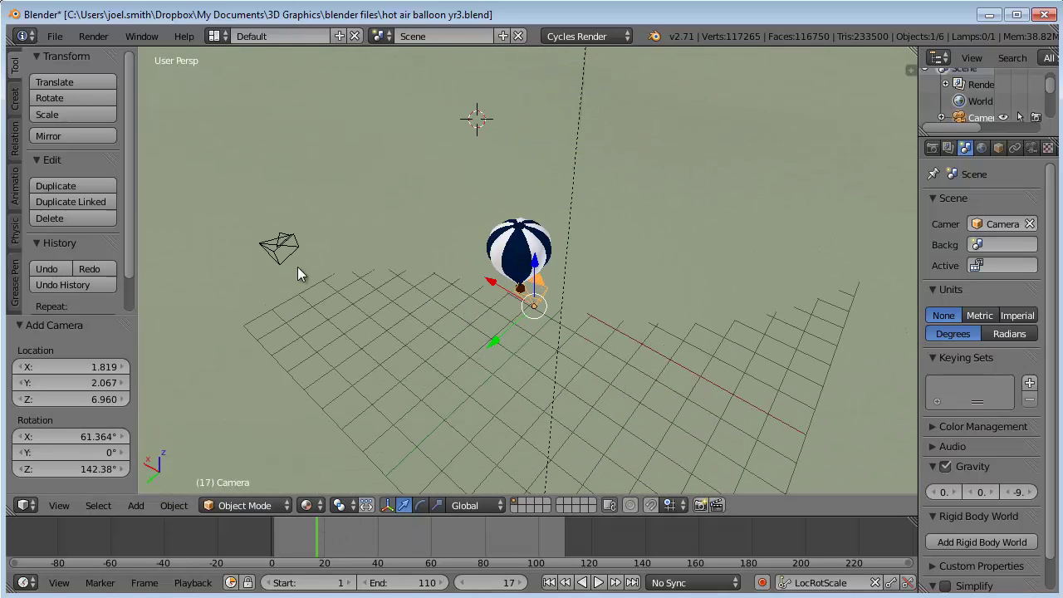
right_click(280, 246)
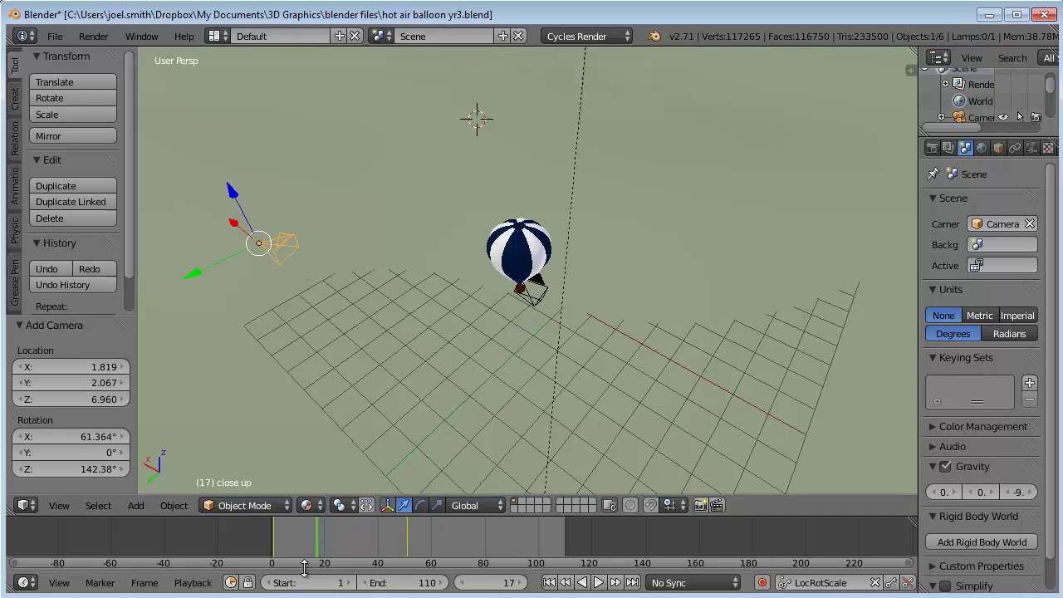
drag(314, 561, 407, 543)
click(278, 540)
click(273, 540)
Toggle the scene camera between close up and Camera, and search the list for 'groundsh'
click(999, 227)
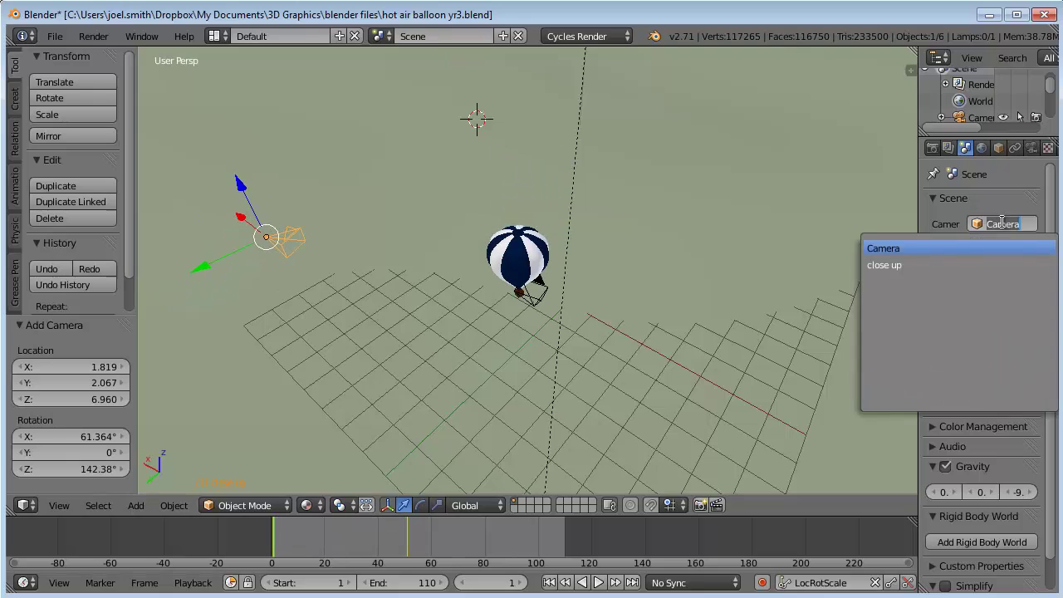
click(961, 264)
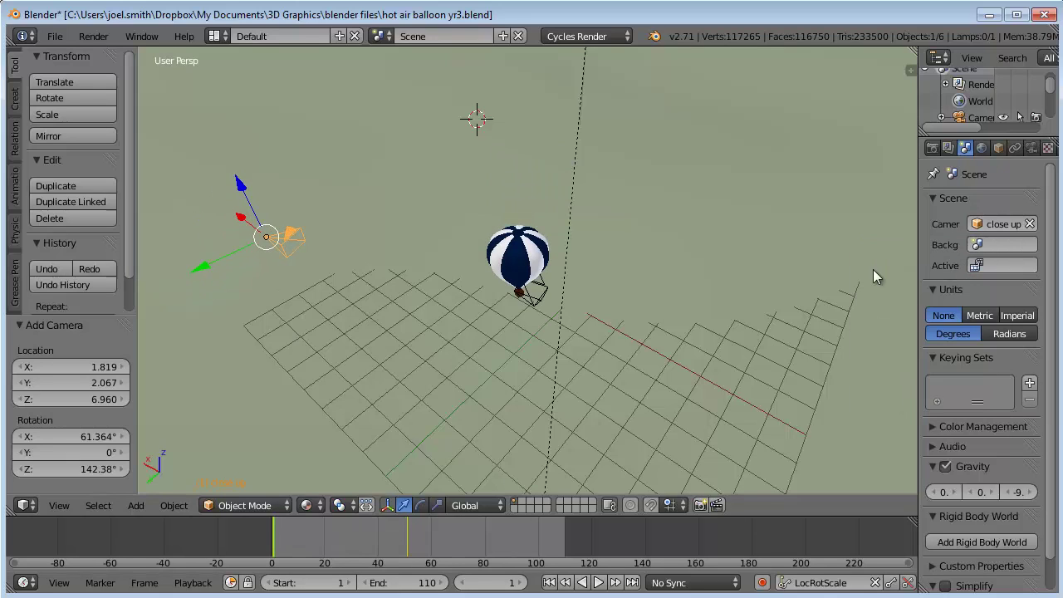
click(1005, 224)
click(1007, 244)
click(1012, 230)
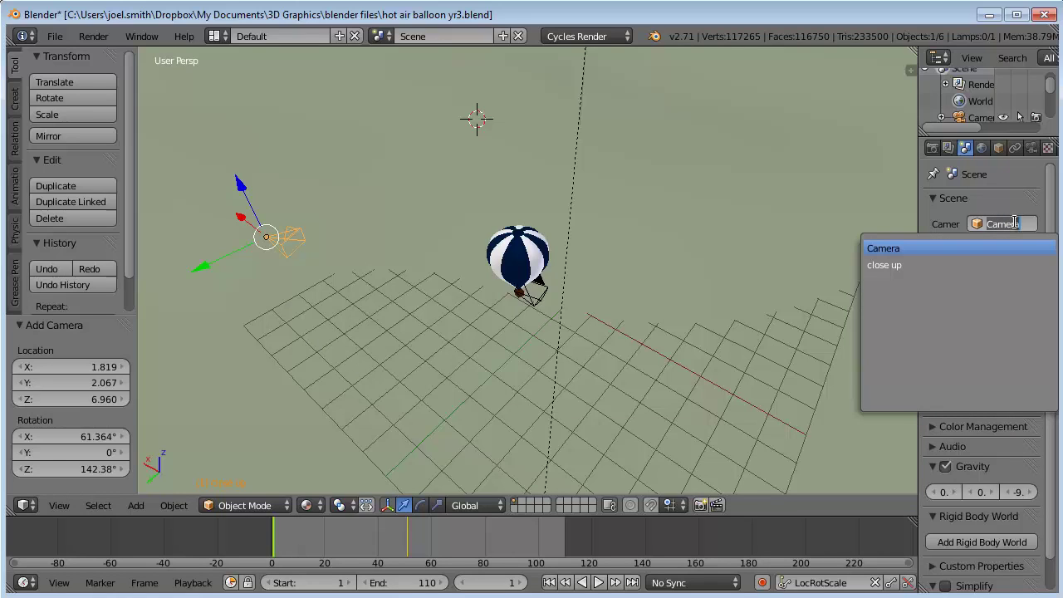
text(groundshot)
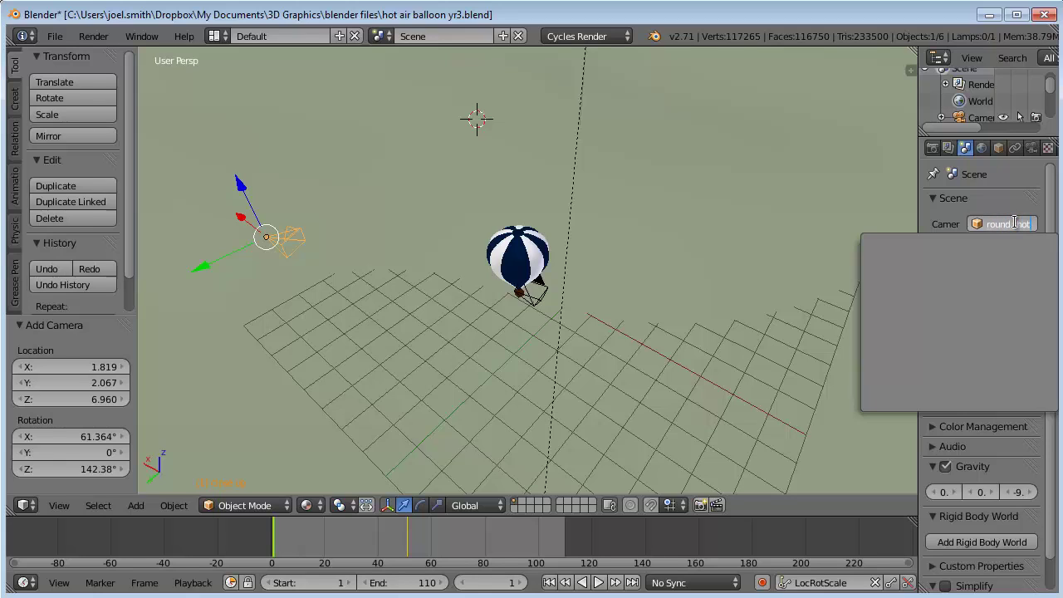
key(Escape)
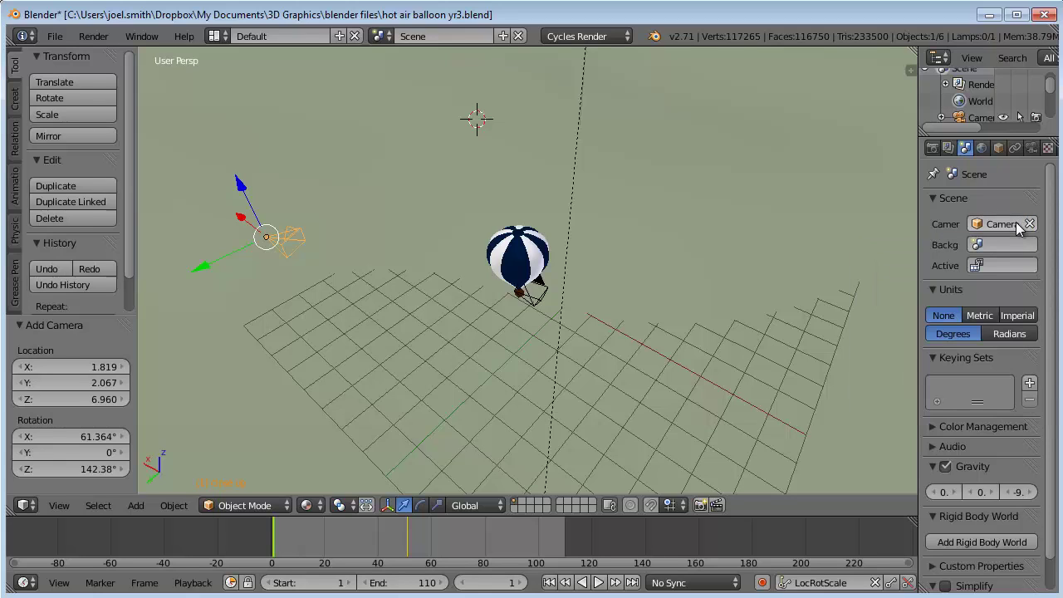
Set close up as the scene camera, then cancel a search for 'medium'
click(1000, 230)
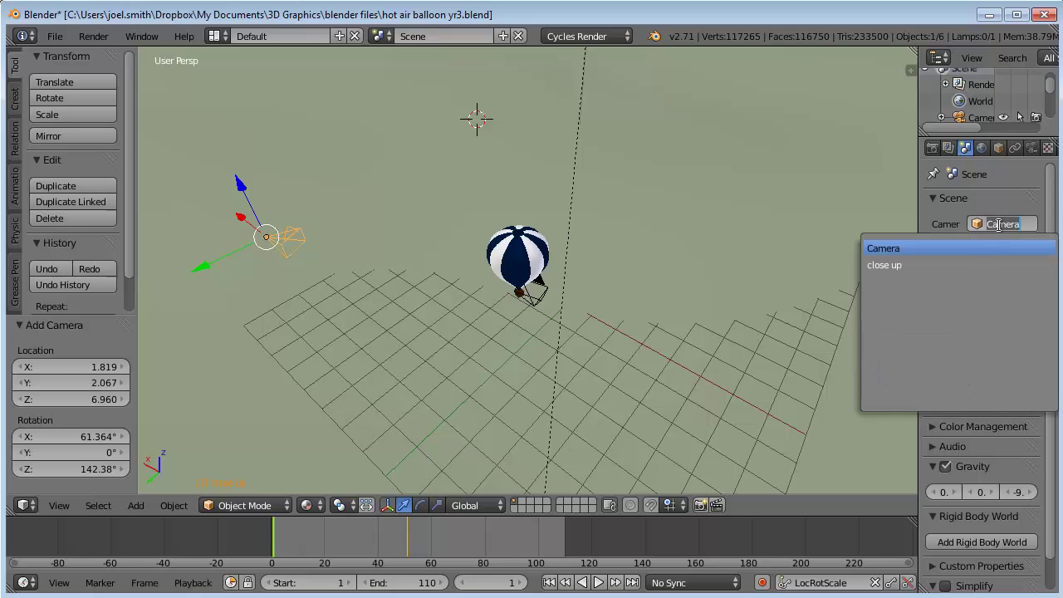
click(988, 265)
click(1001, 224)
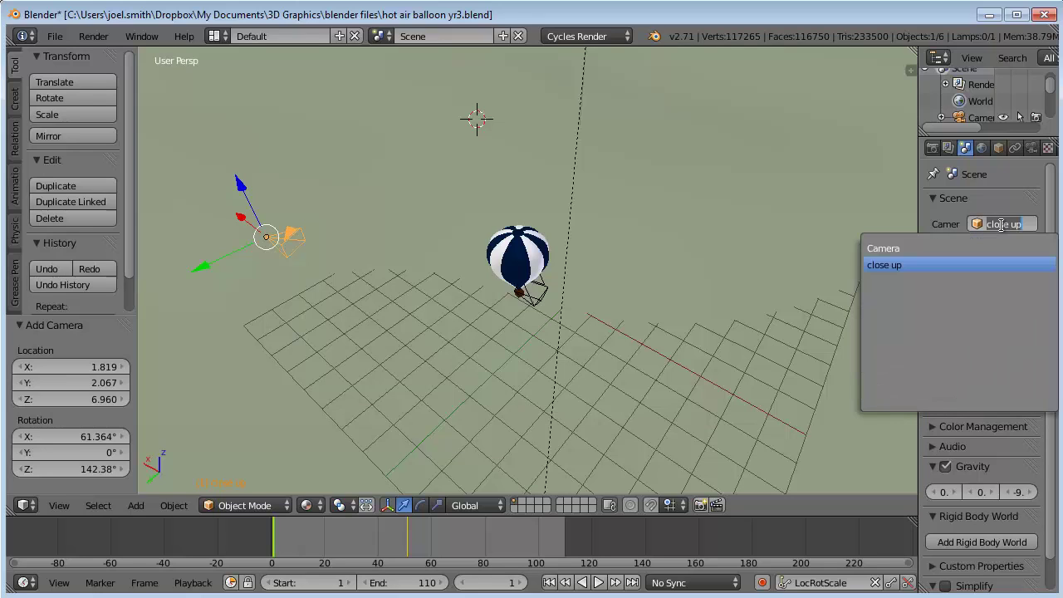
text(med)
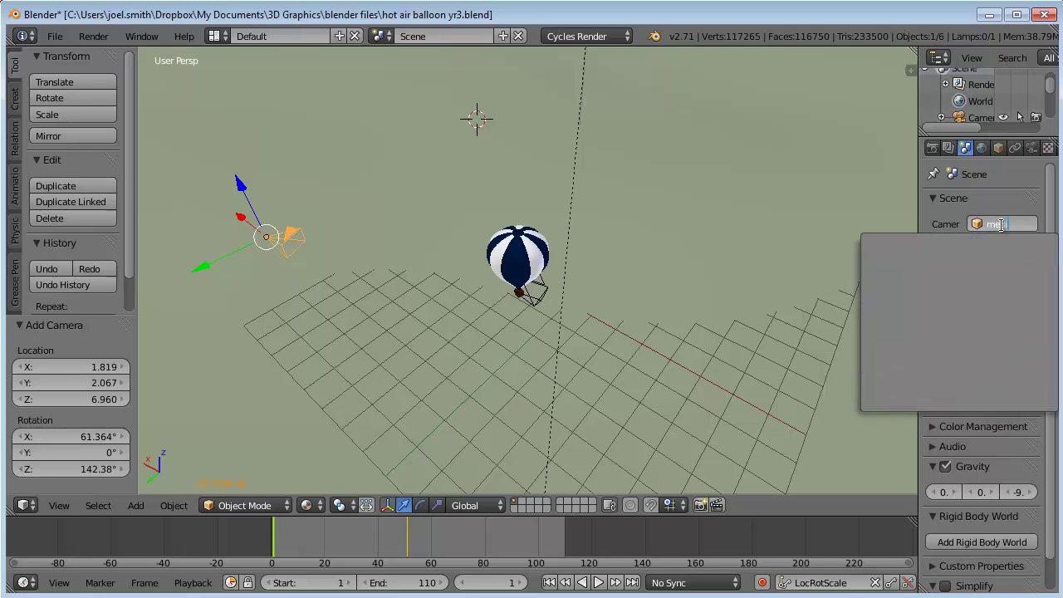
text(ium shot)
key(Escape)
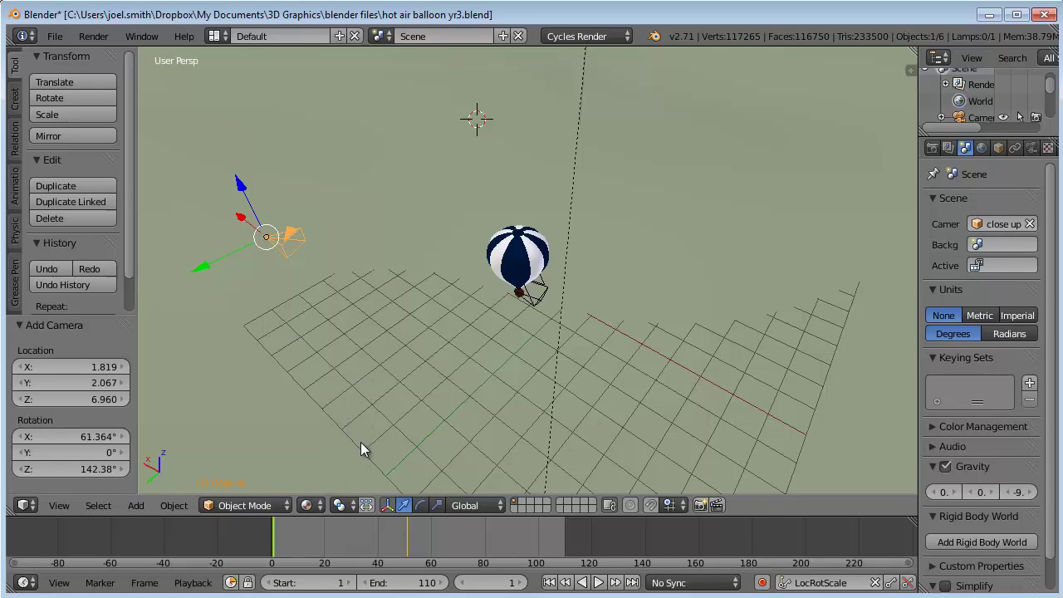
Add marker F_01 at frame 1 and bind the close up camera to it
key(m)
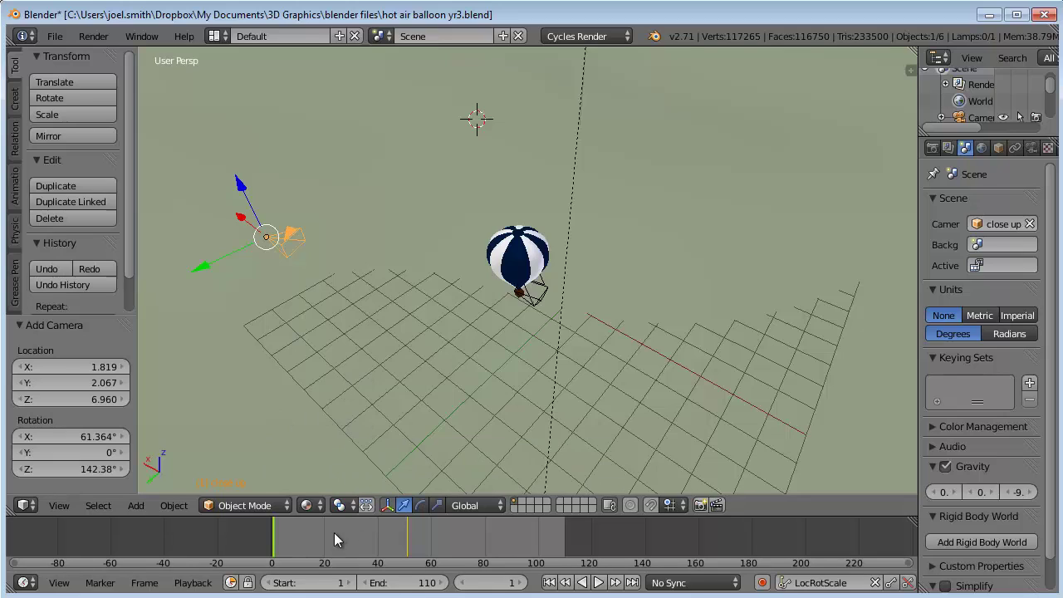
key(m)
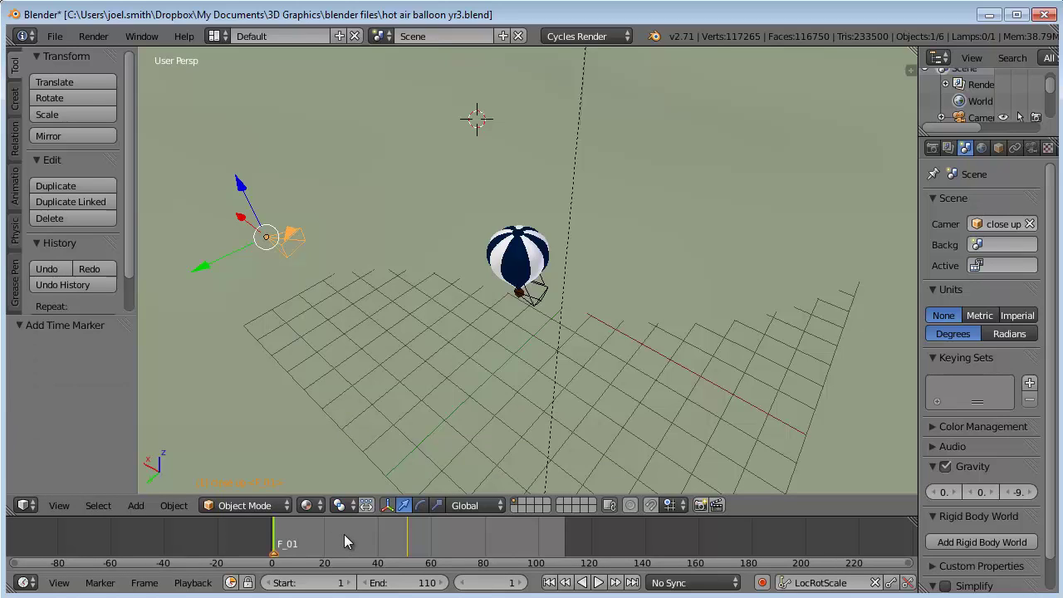
right_click(274, 558)
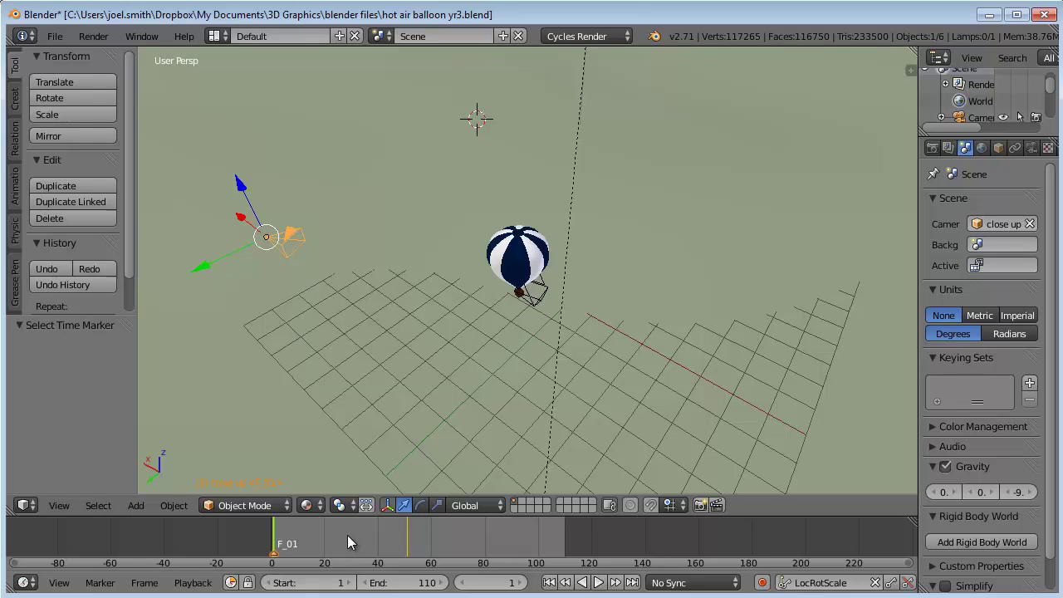
key(ctrl+b)
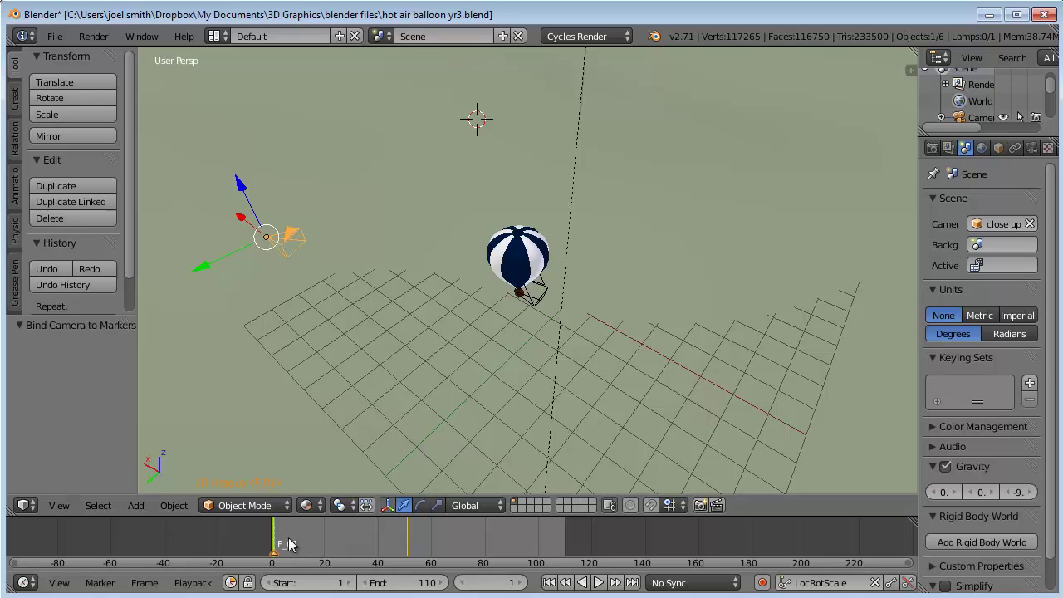
key(KP_0)
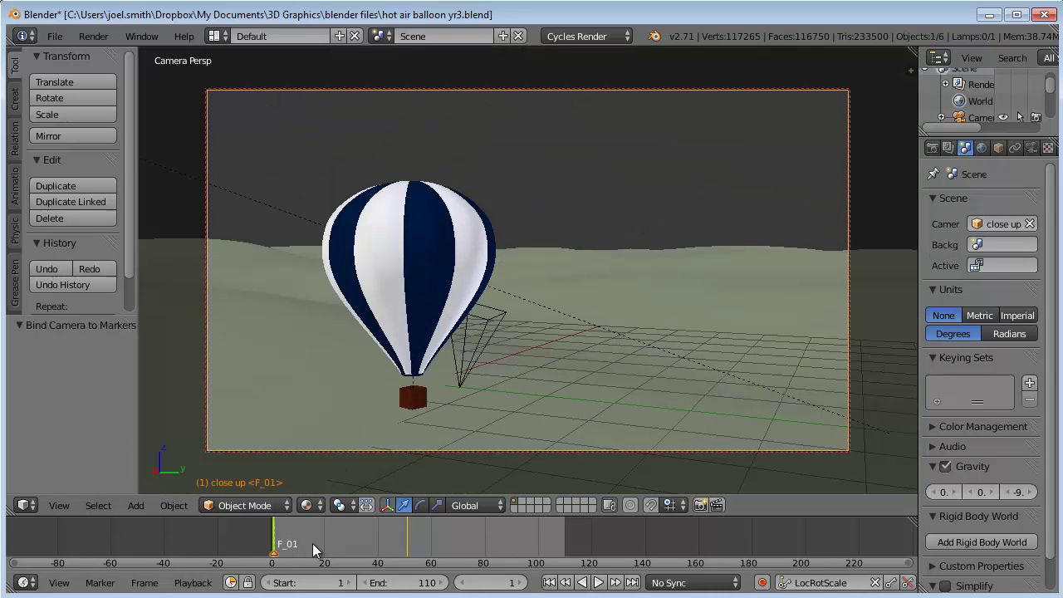
key(b)
right_click(275, 554)
key(ctrl+b)
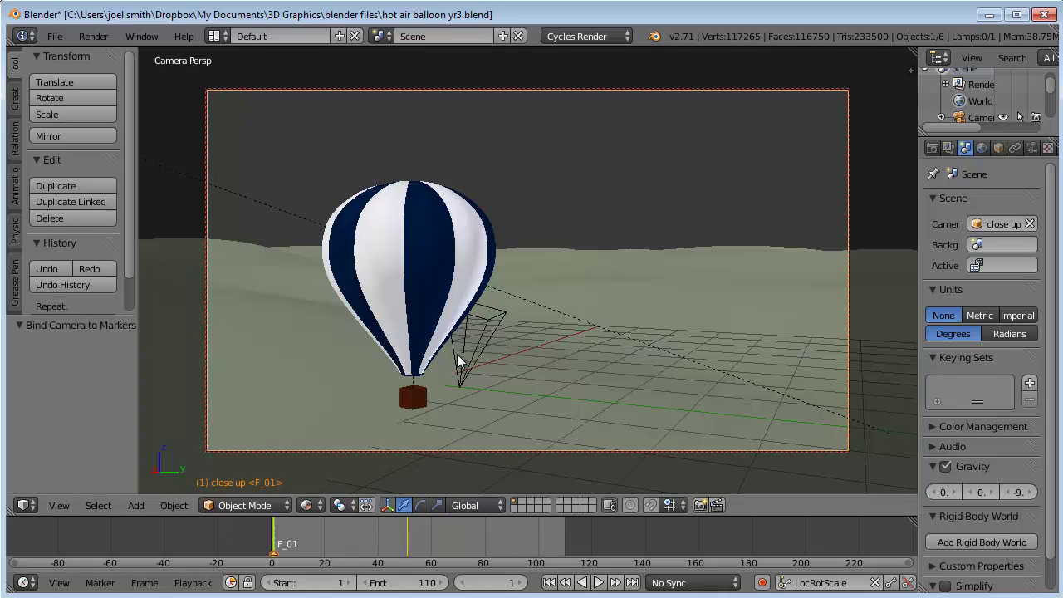
key(KP_0)
At frame 51, select the lower camera and make Camera the scene camera
click(407, 542)
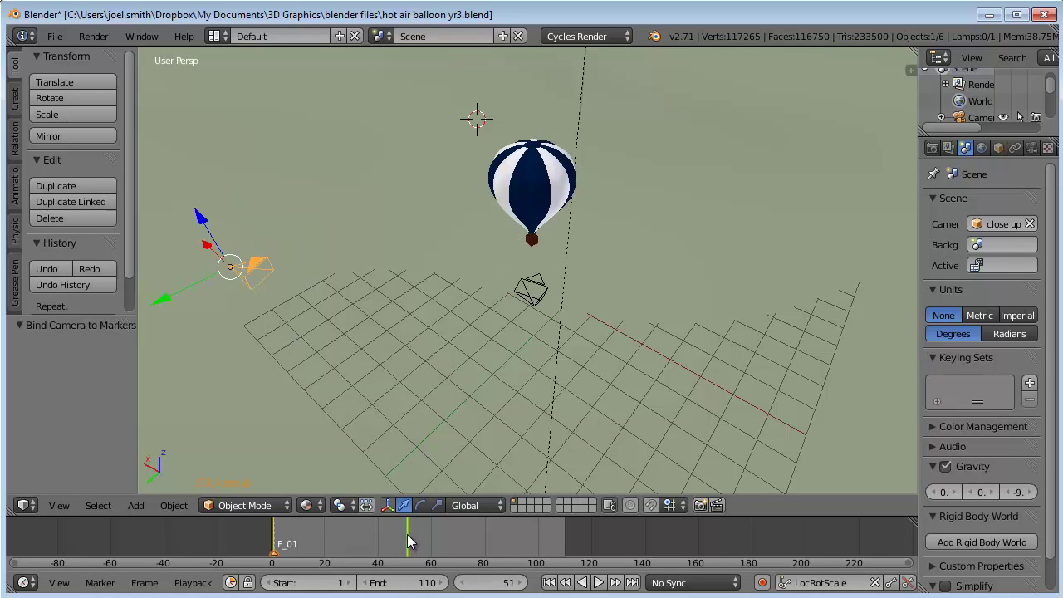
right_click(544, 303)
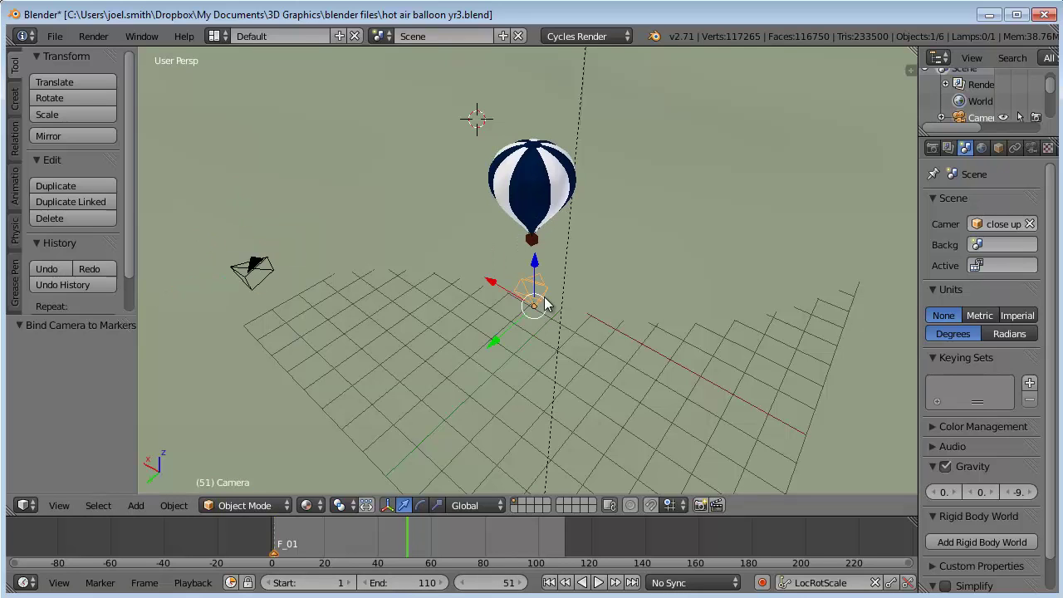
click(1002, 224)
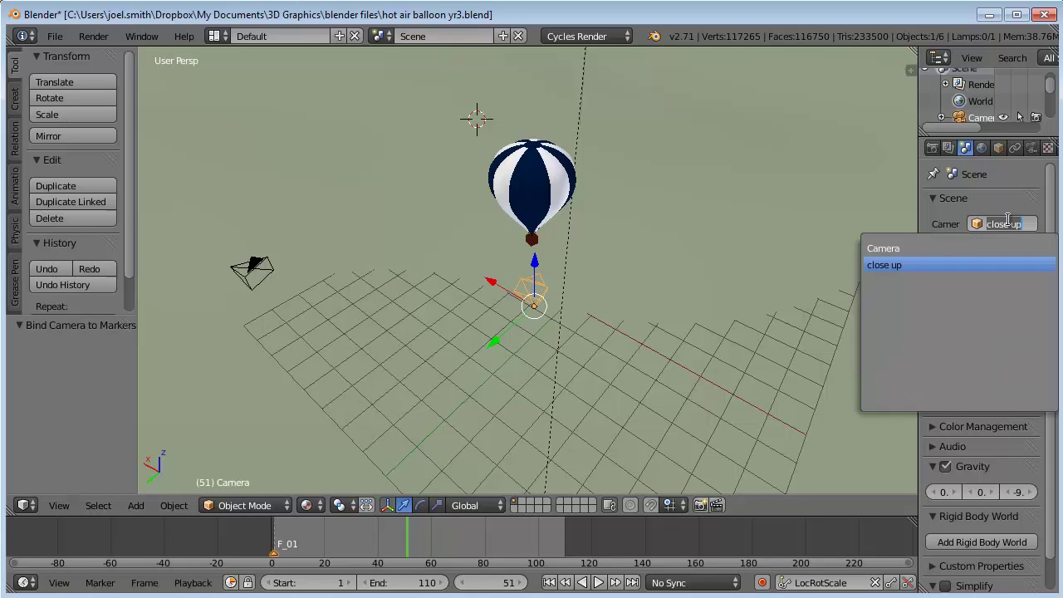
click(920, 249)
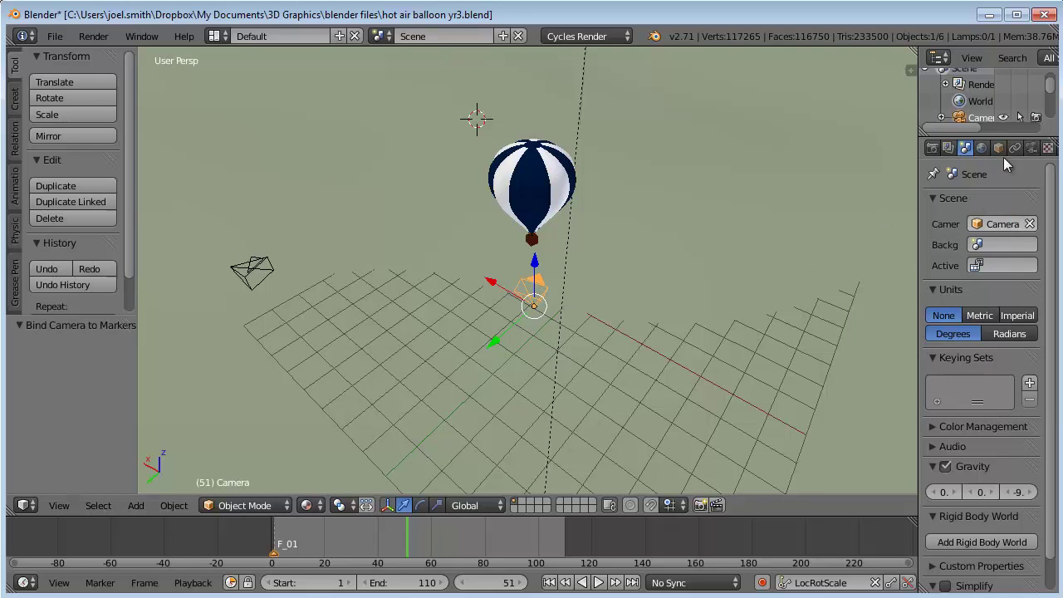
Rename Camera to 'ground shot' and close up to 'long shot' in Object properties
click(998, 148)
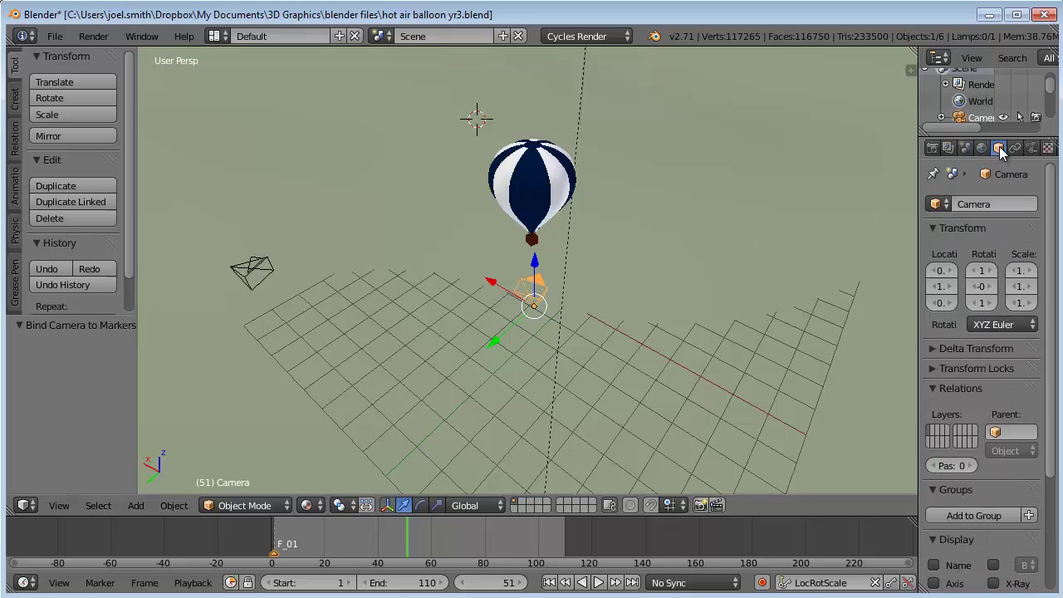
click(975, 203)
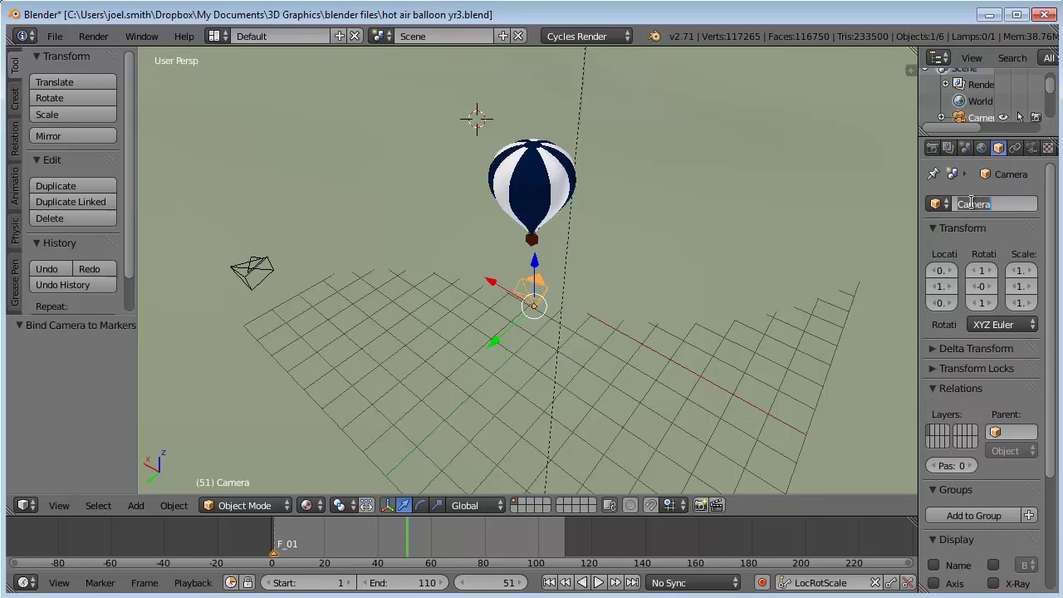
text(ground shot)
key(Return)
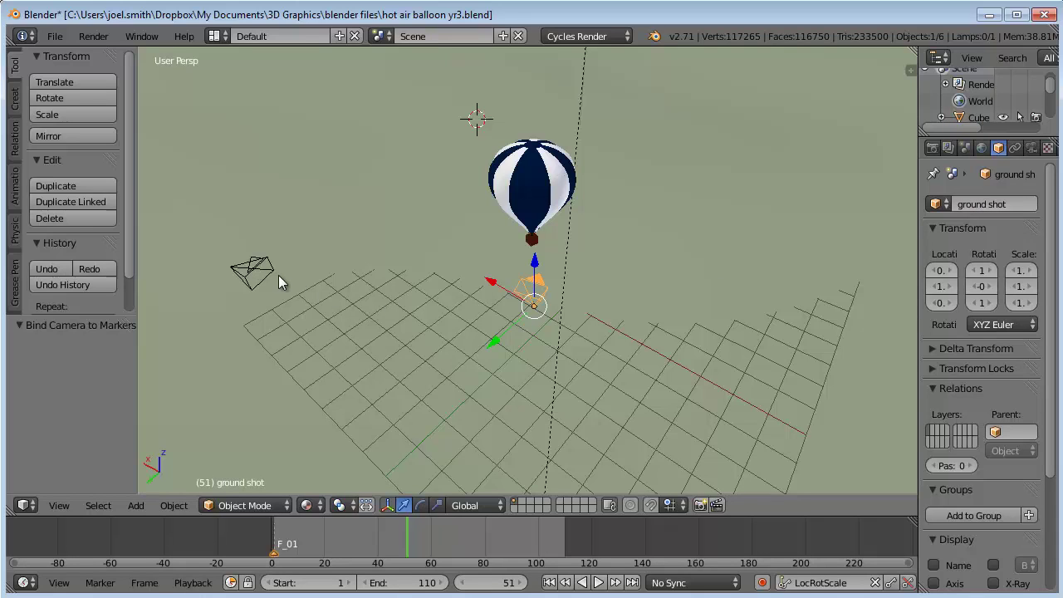
right_click(254, 276)
click(1027, 206)
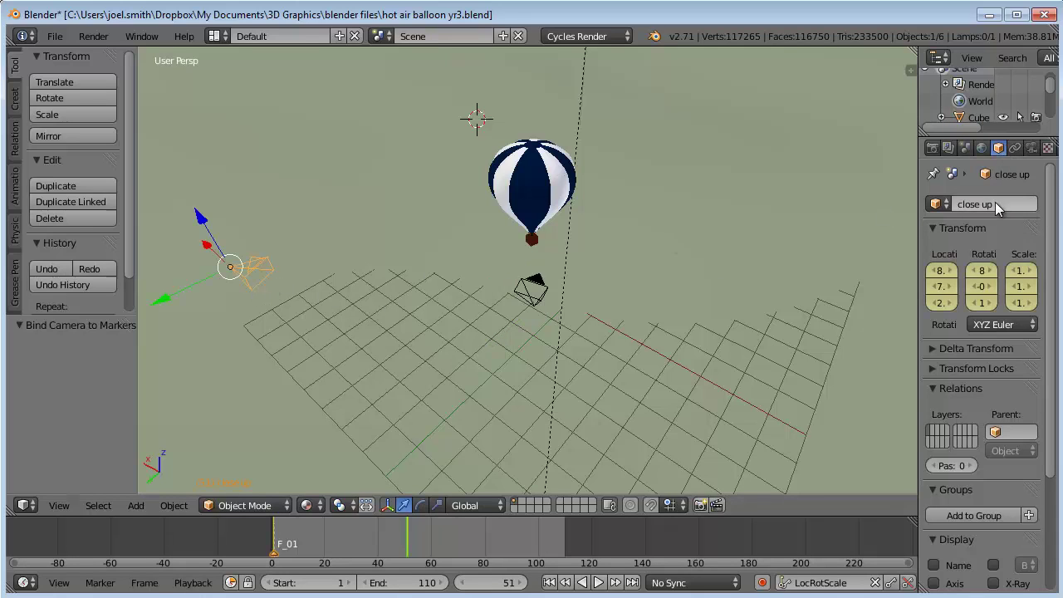
text(long shot)
key(Return)
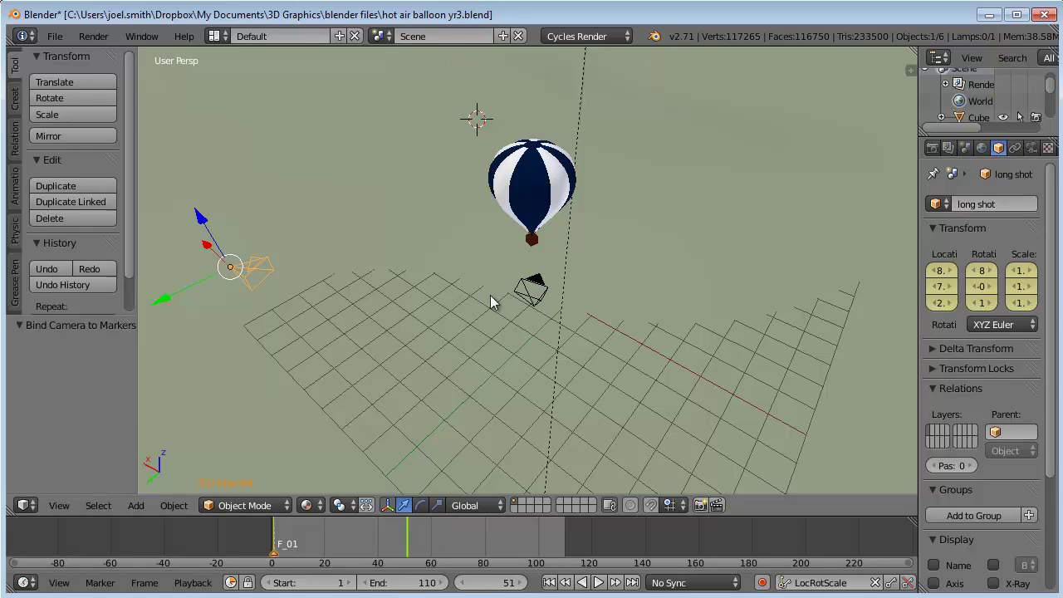
click(964, 147)
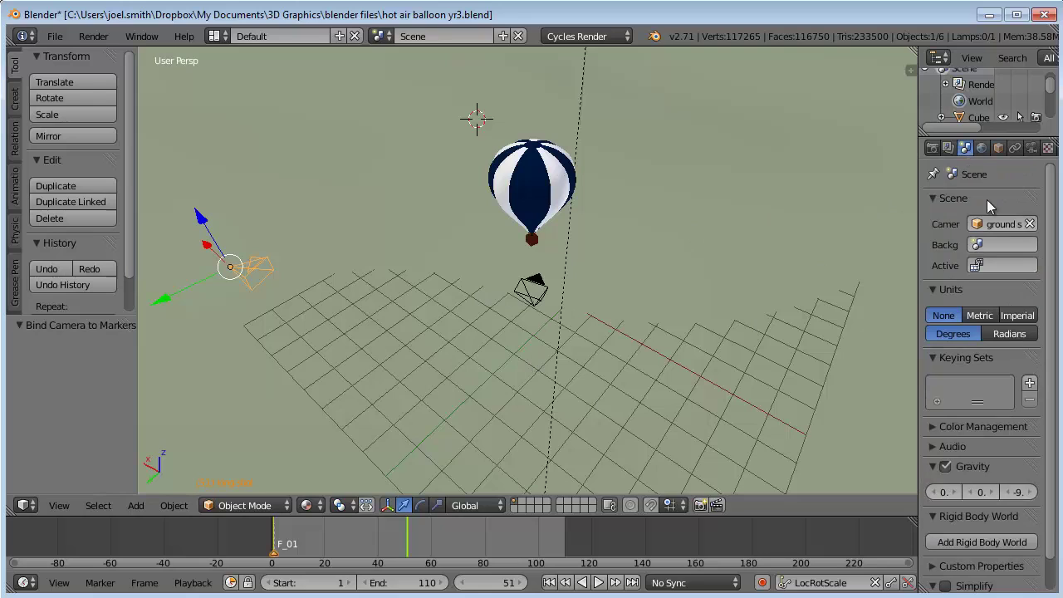
Keyframe ground shot, add marker F_51 at frame 51, and bind ground shot to it
right_click(531, 303)
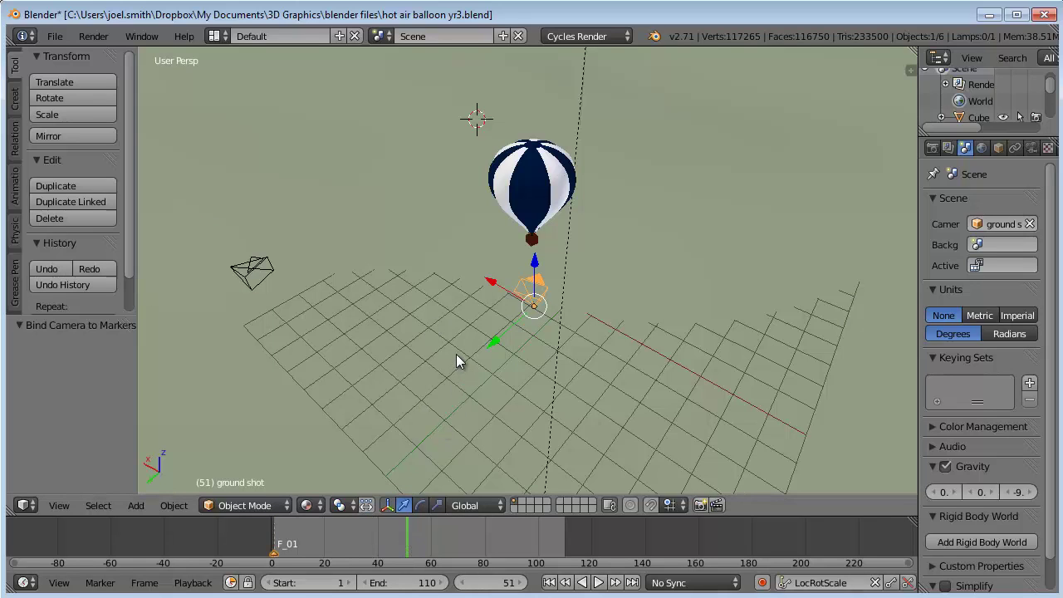
key(i)
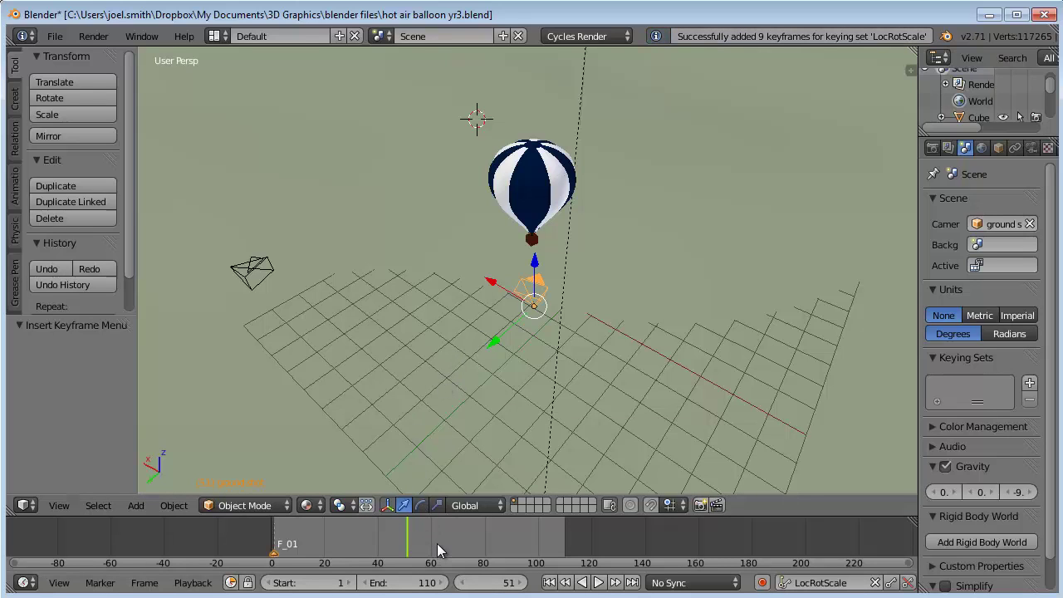
key(m)
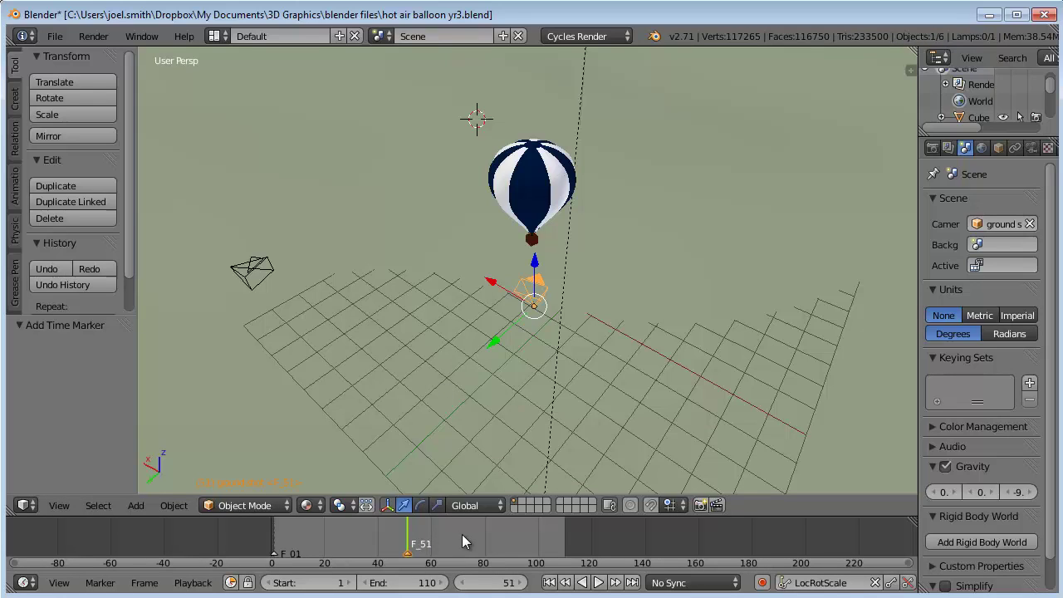
key(ctrl+b)
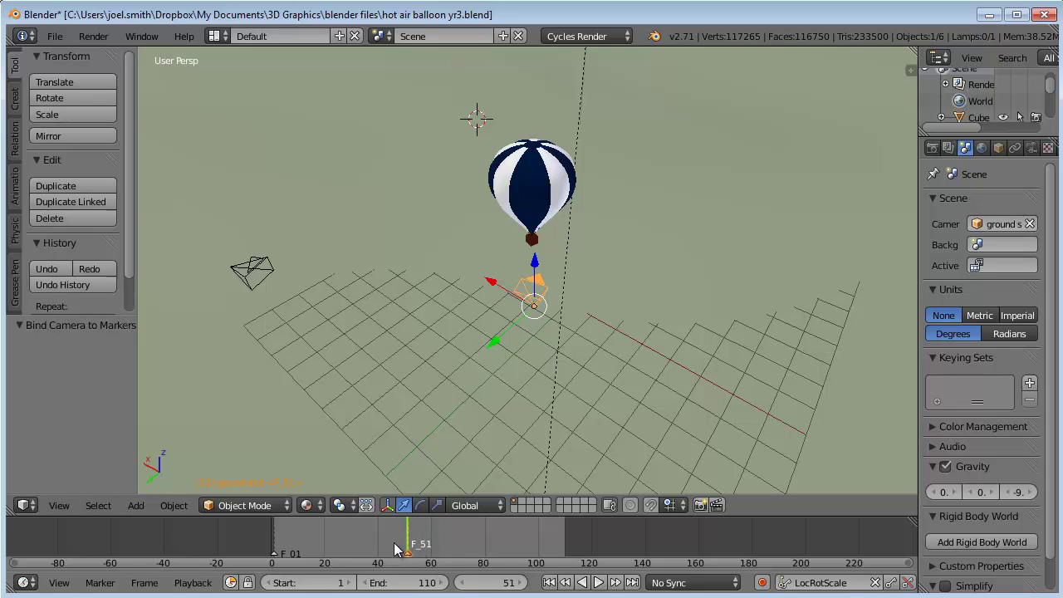
Scrub from frame 1 to 48 to check the switch between long shot and ground shot
drag(396, 549, 364, 540)
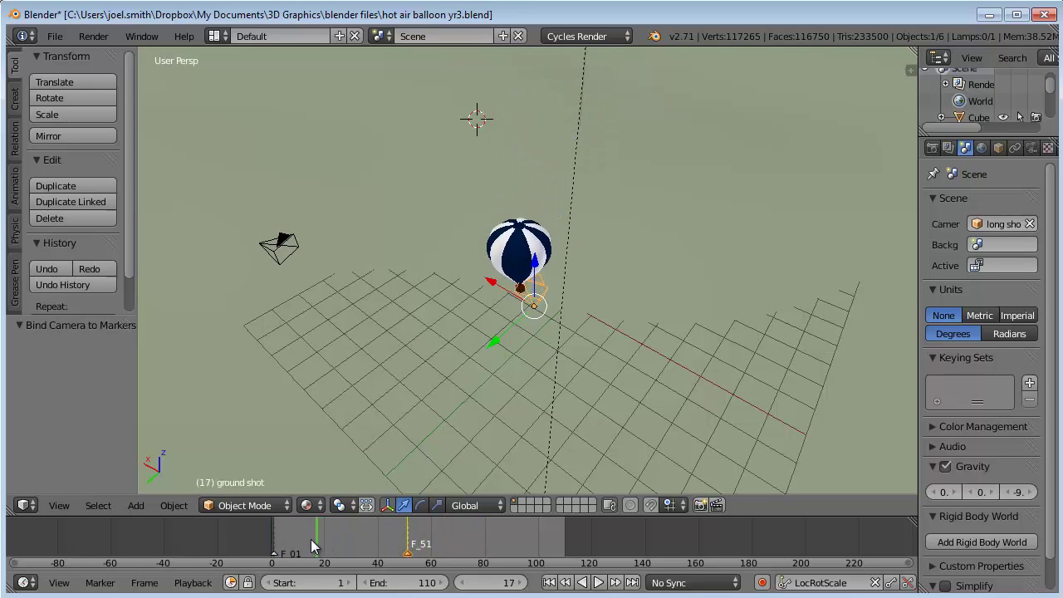
click(311, 545)
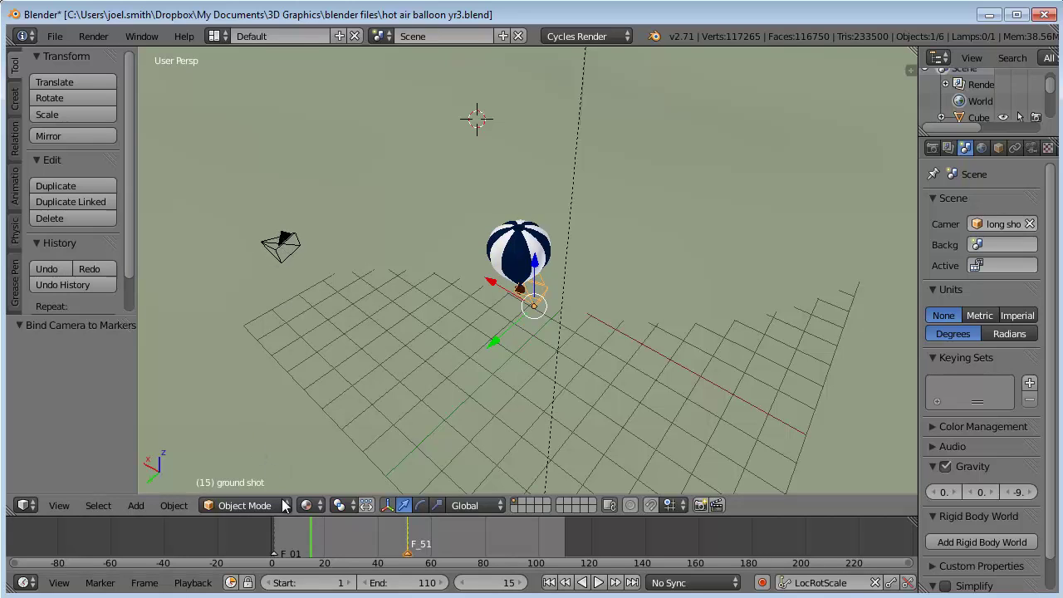
click(285, 547)
drag(280, 544, 415, 544)
Tilt the view toward the sky, return to frame 24, and split the viewport into two 3D views
middle_drag(523, 320, 509, 369)
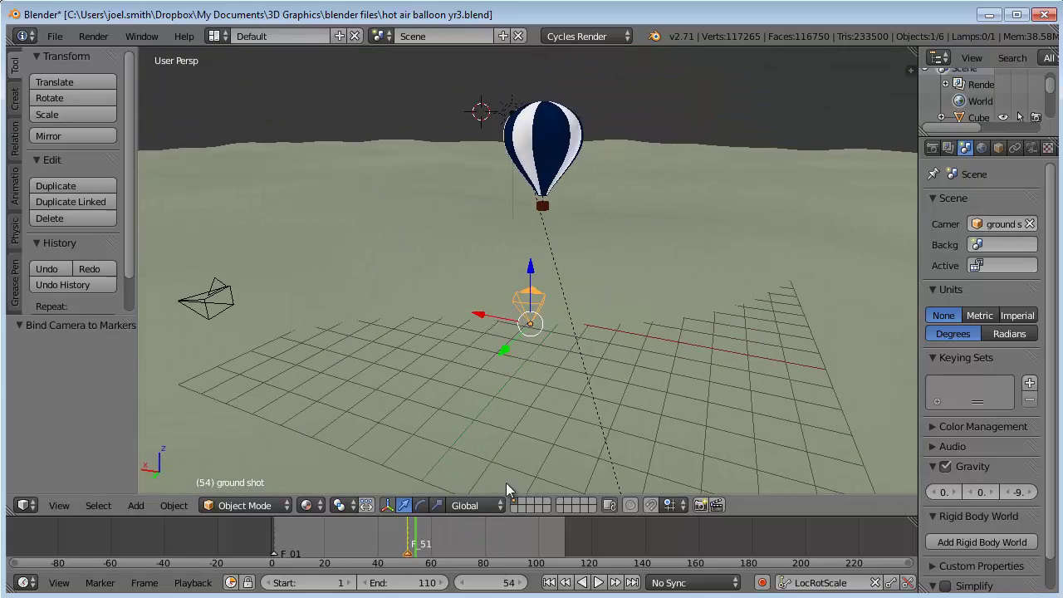
drag(420, 548, 334, 548)
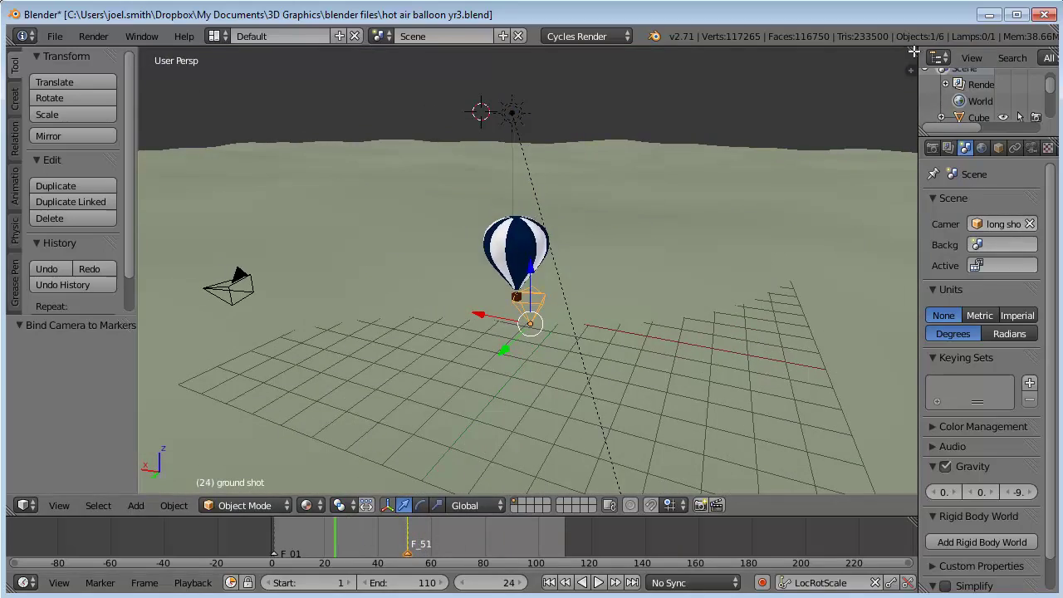
drag(913, 52, 644, 87)
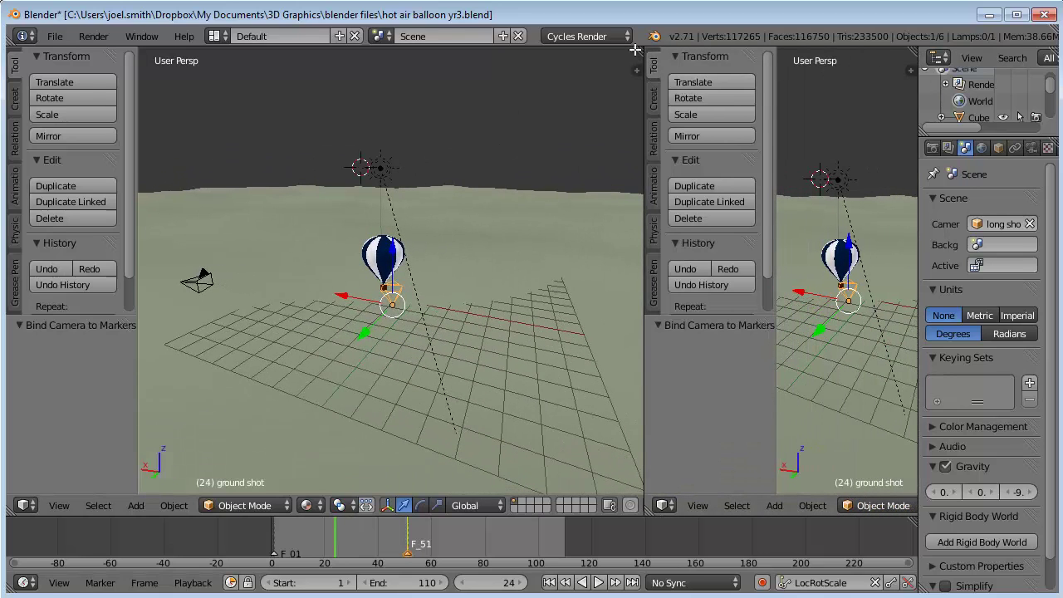
click(664, 505)
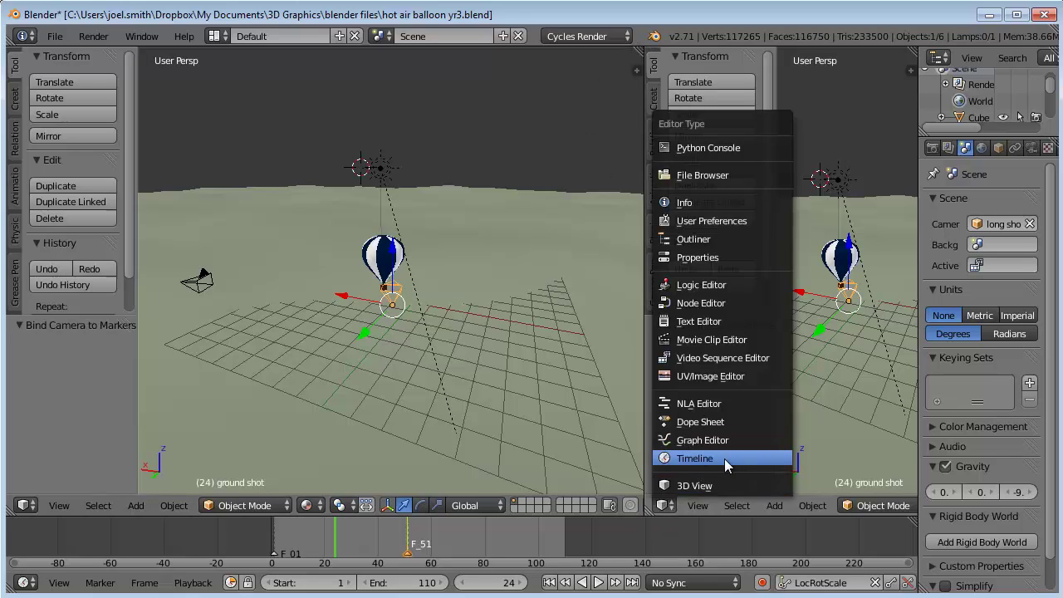
click(706, 485)
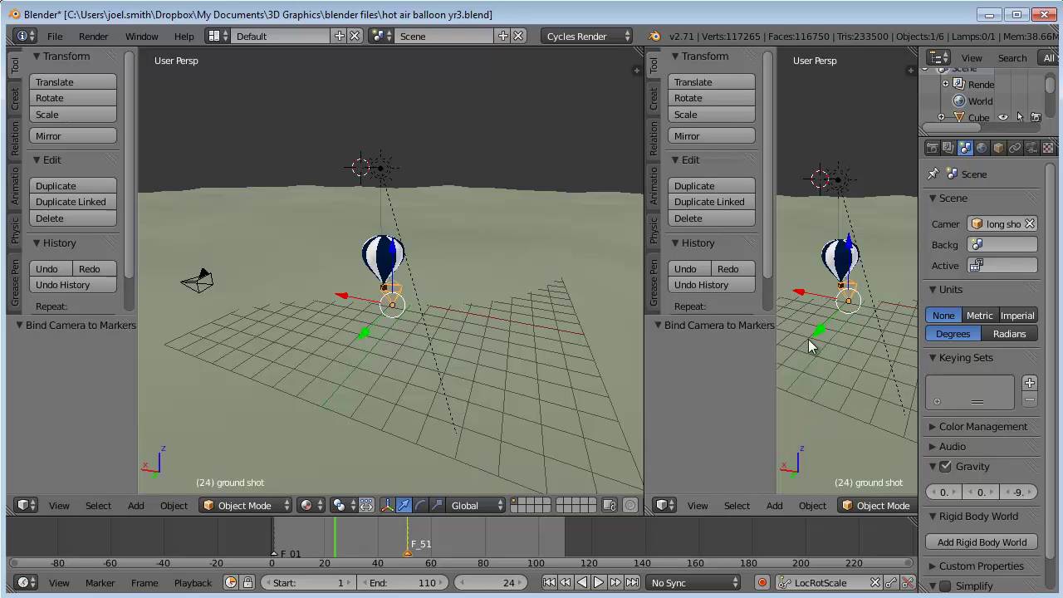
Make the right half a widened camera view without its tool shelf, previewing frame 22
drag(776, 222, 638, 231)
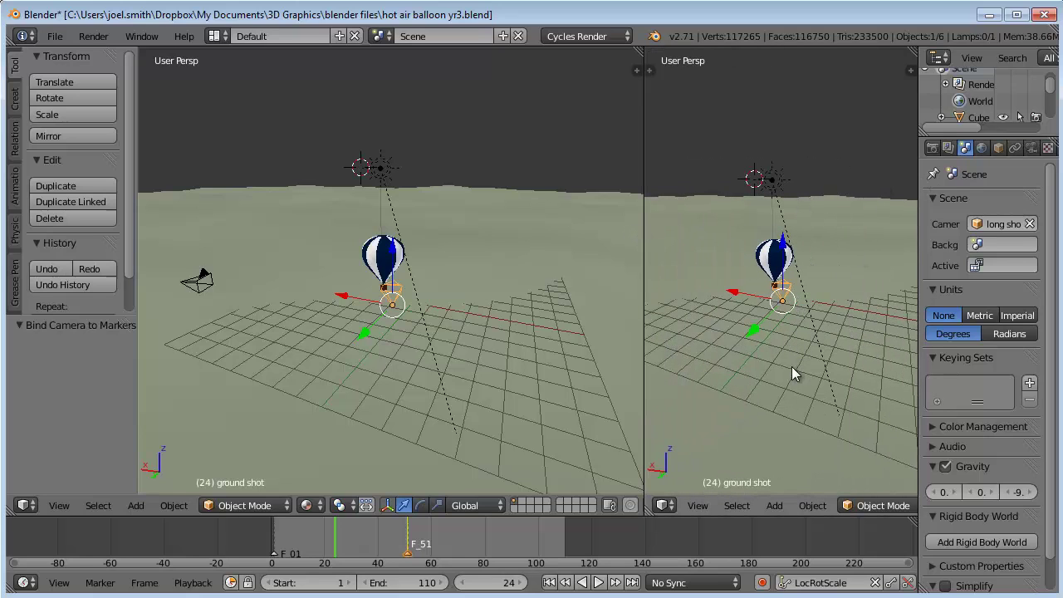
key(KP_0)
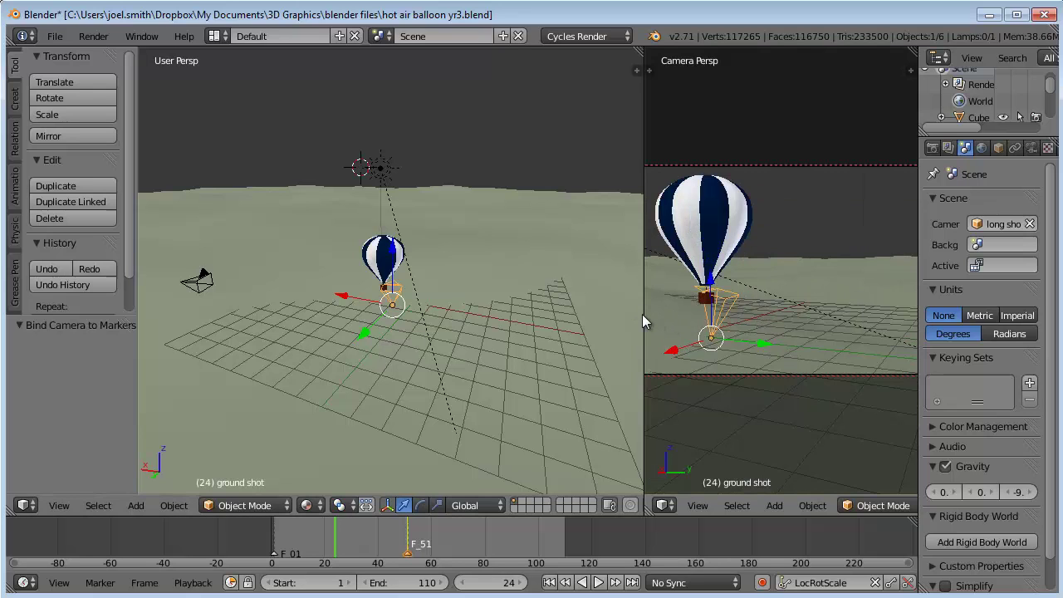
drag(644, 313, 553, 322)
mouse_move(367, 542)
mouse_down()
mouse_move(282, 544)
mouse_move(555, 536)
mouse_move(279, 543)
mouse_move(551, 535)
mouse_move(341, 545)
mouse_move(424, 545)
mouse_up()
Show the World surface settings in the Properties editor
click(983, 148)
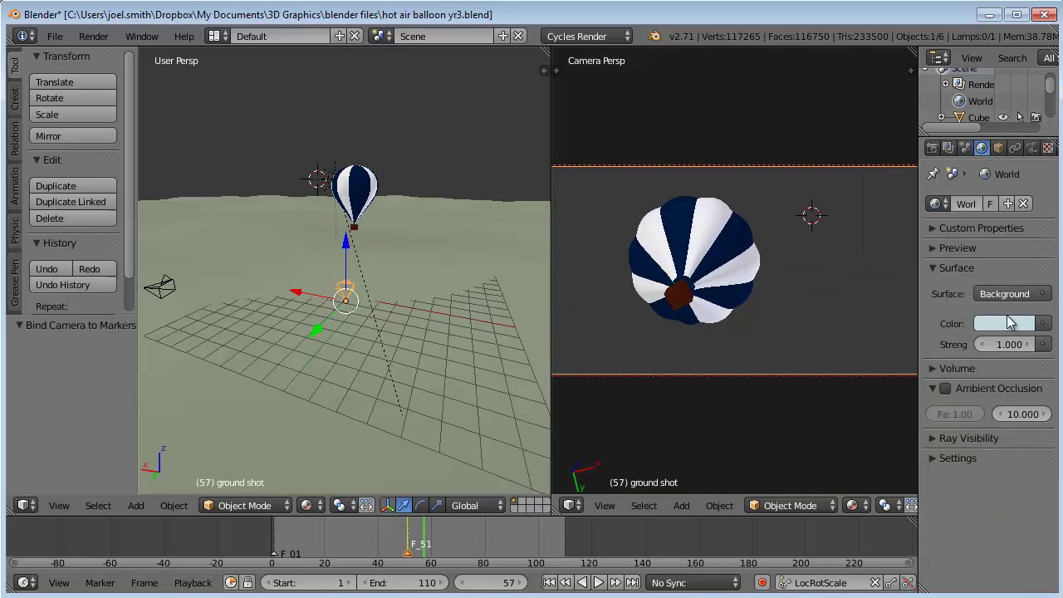